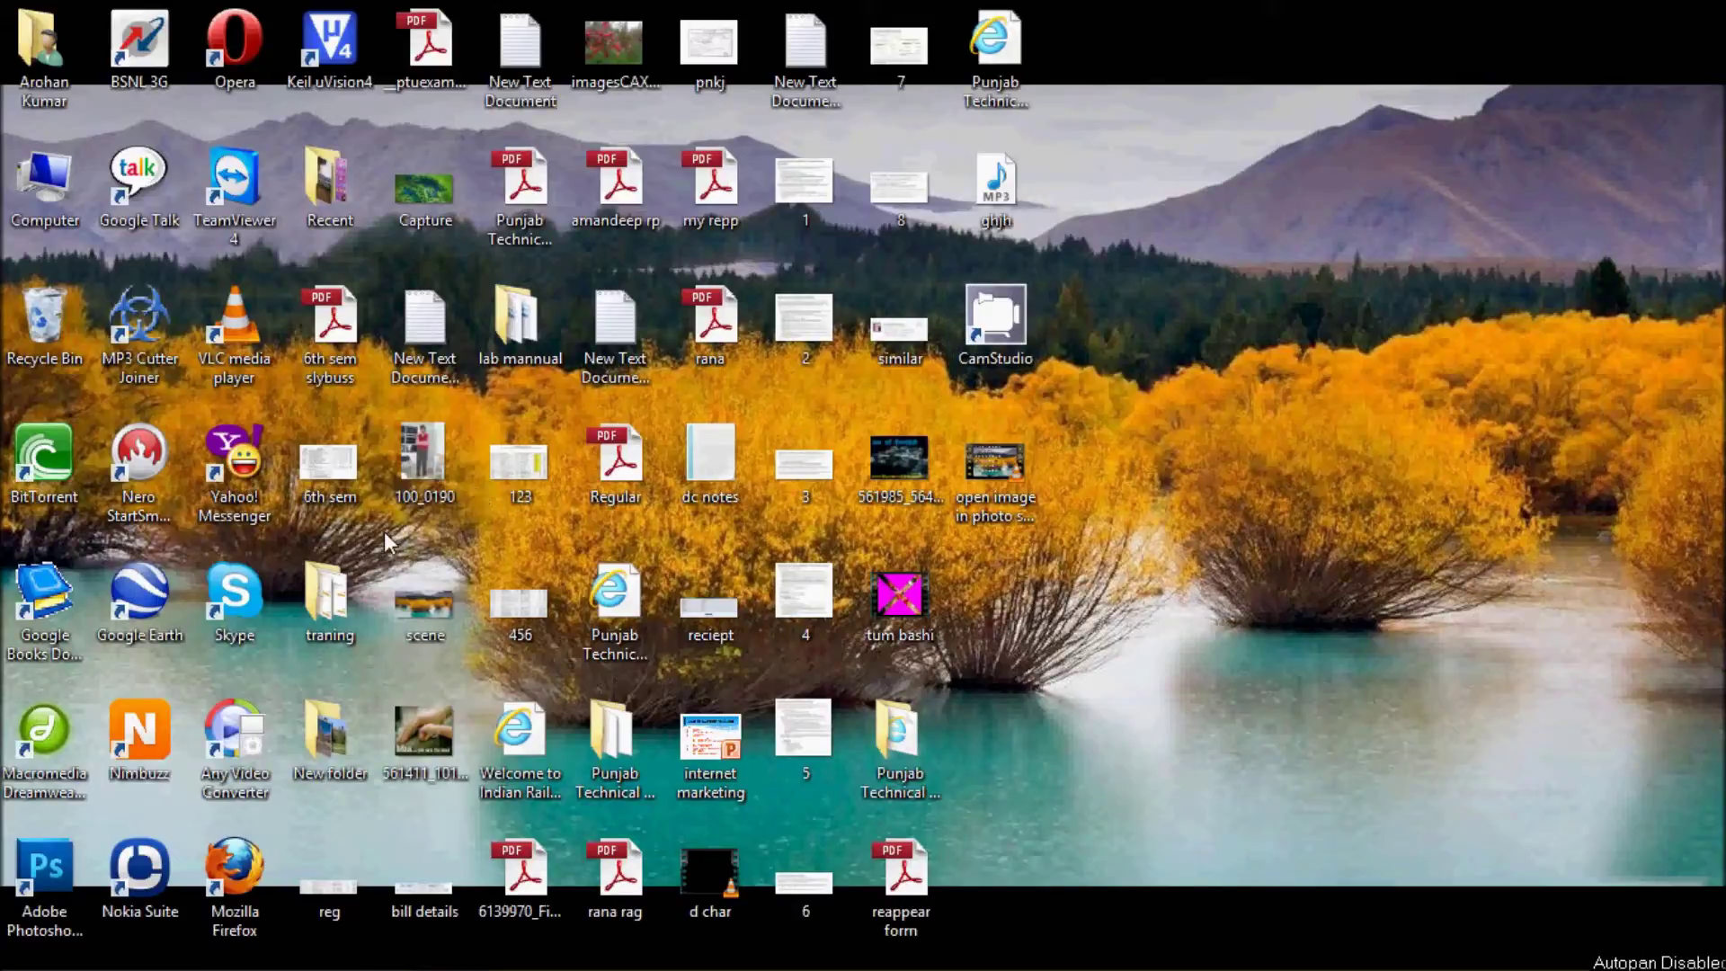
# Launch Adobe Photoshop CS5 from its desktop shortcut.
pyautogui.doubleClick(66, 867)
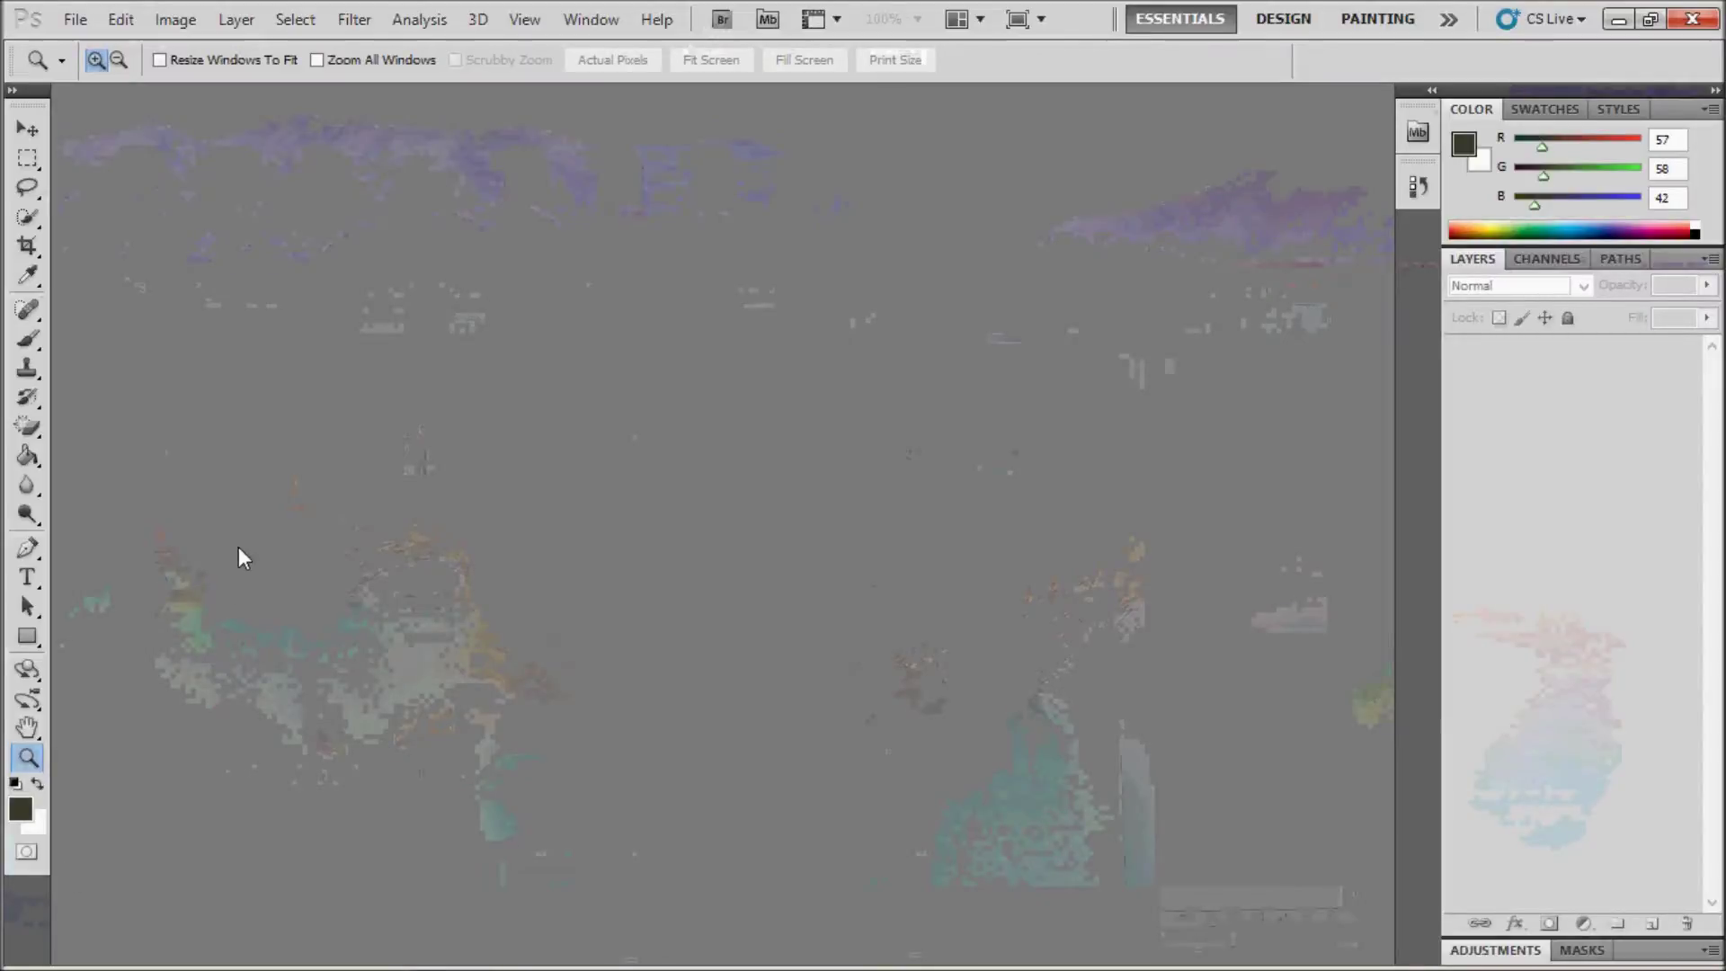
# Open getimage096.jpeg from the Actress pictures folder.
pyautogui.click(75, 24)
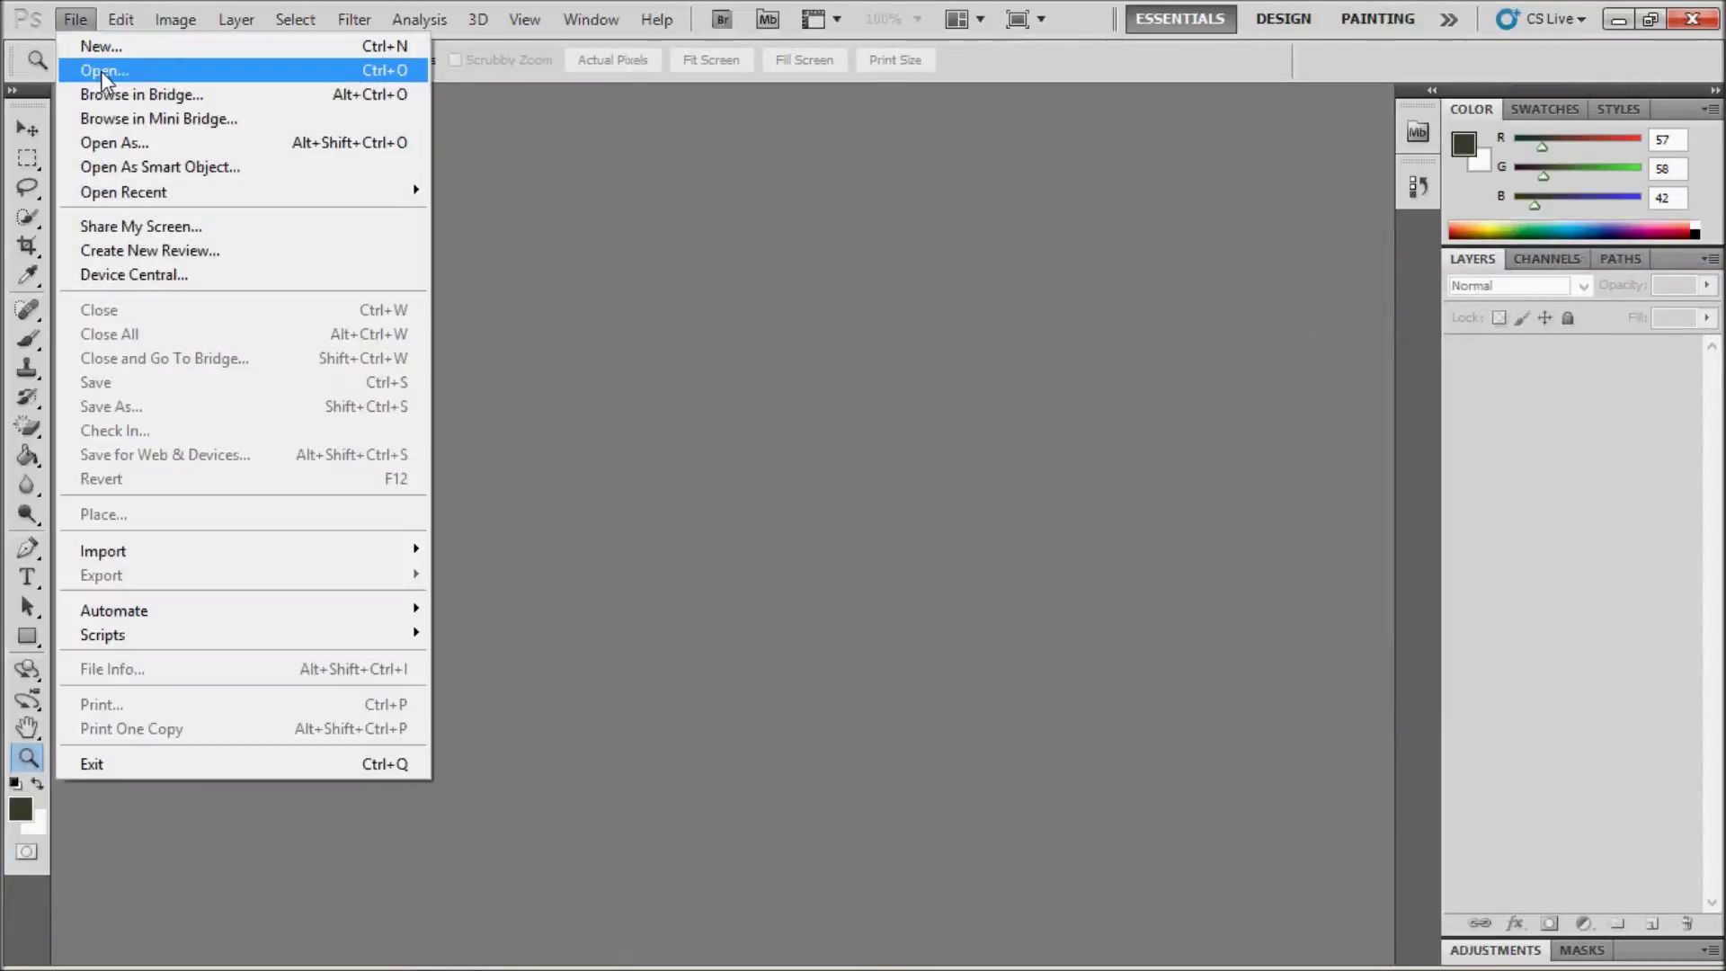
pyautogui.click(100, 72)
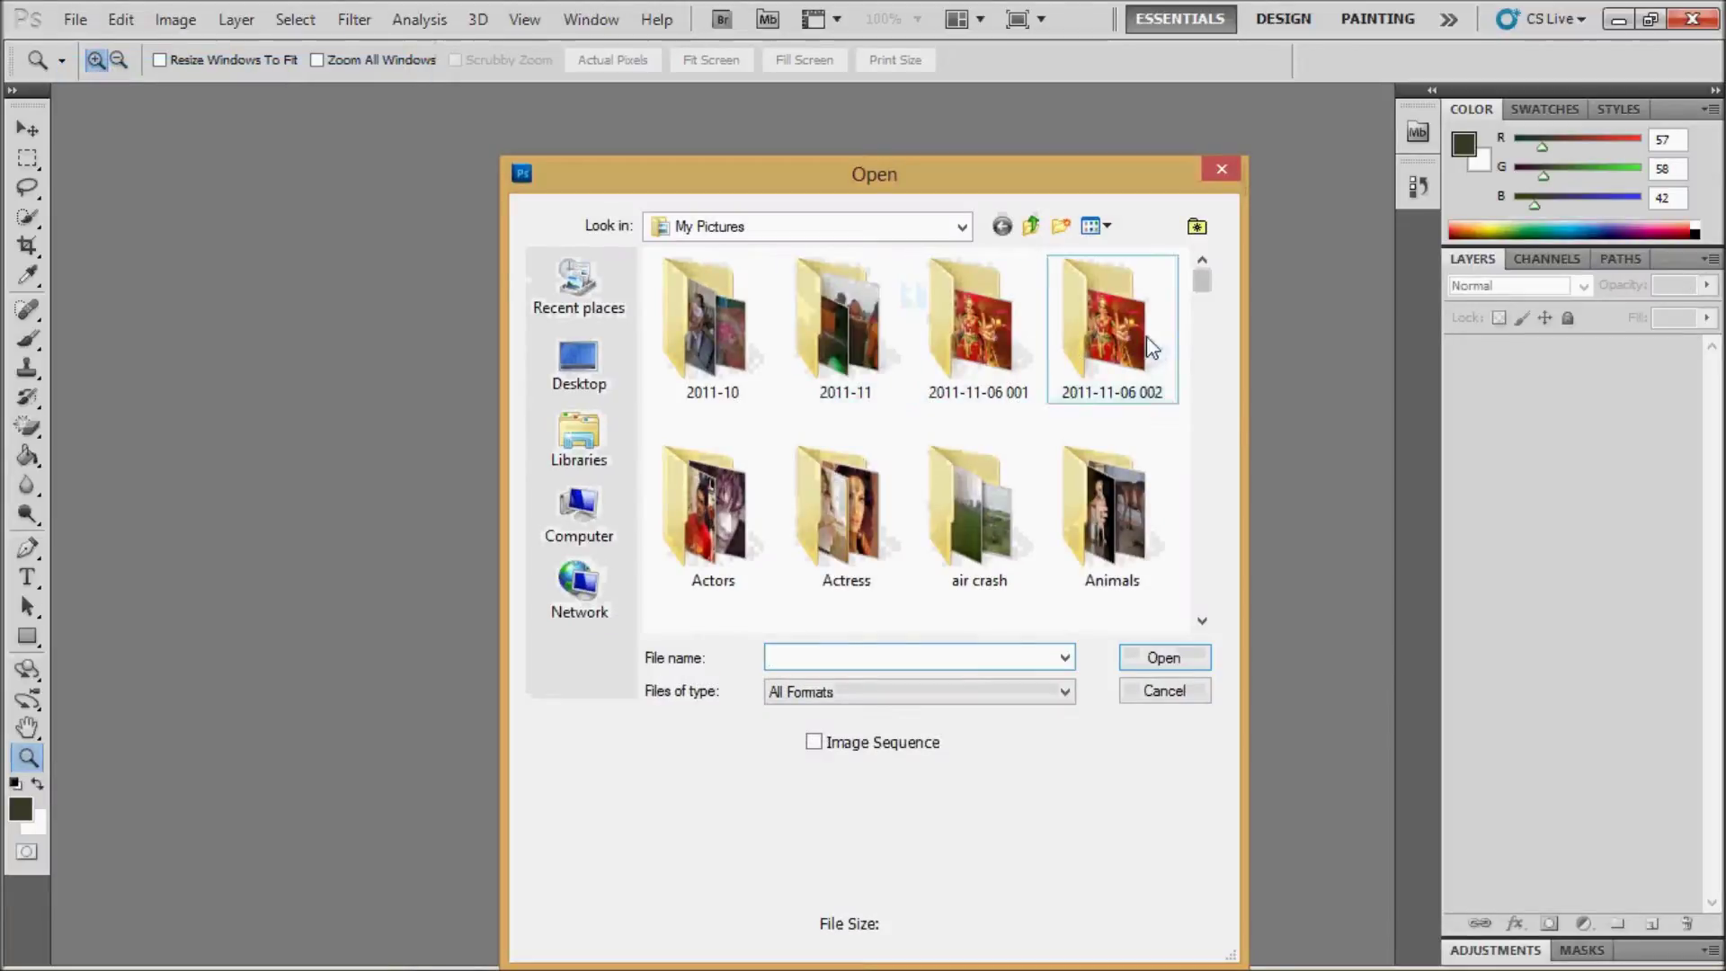
pyautogui.doubleClick(824, 481)
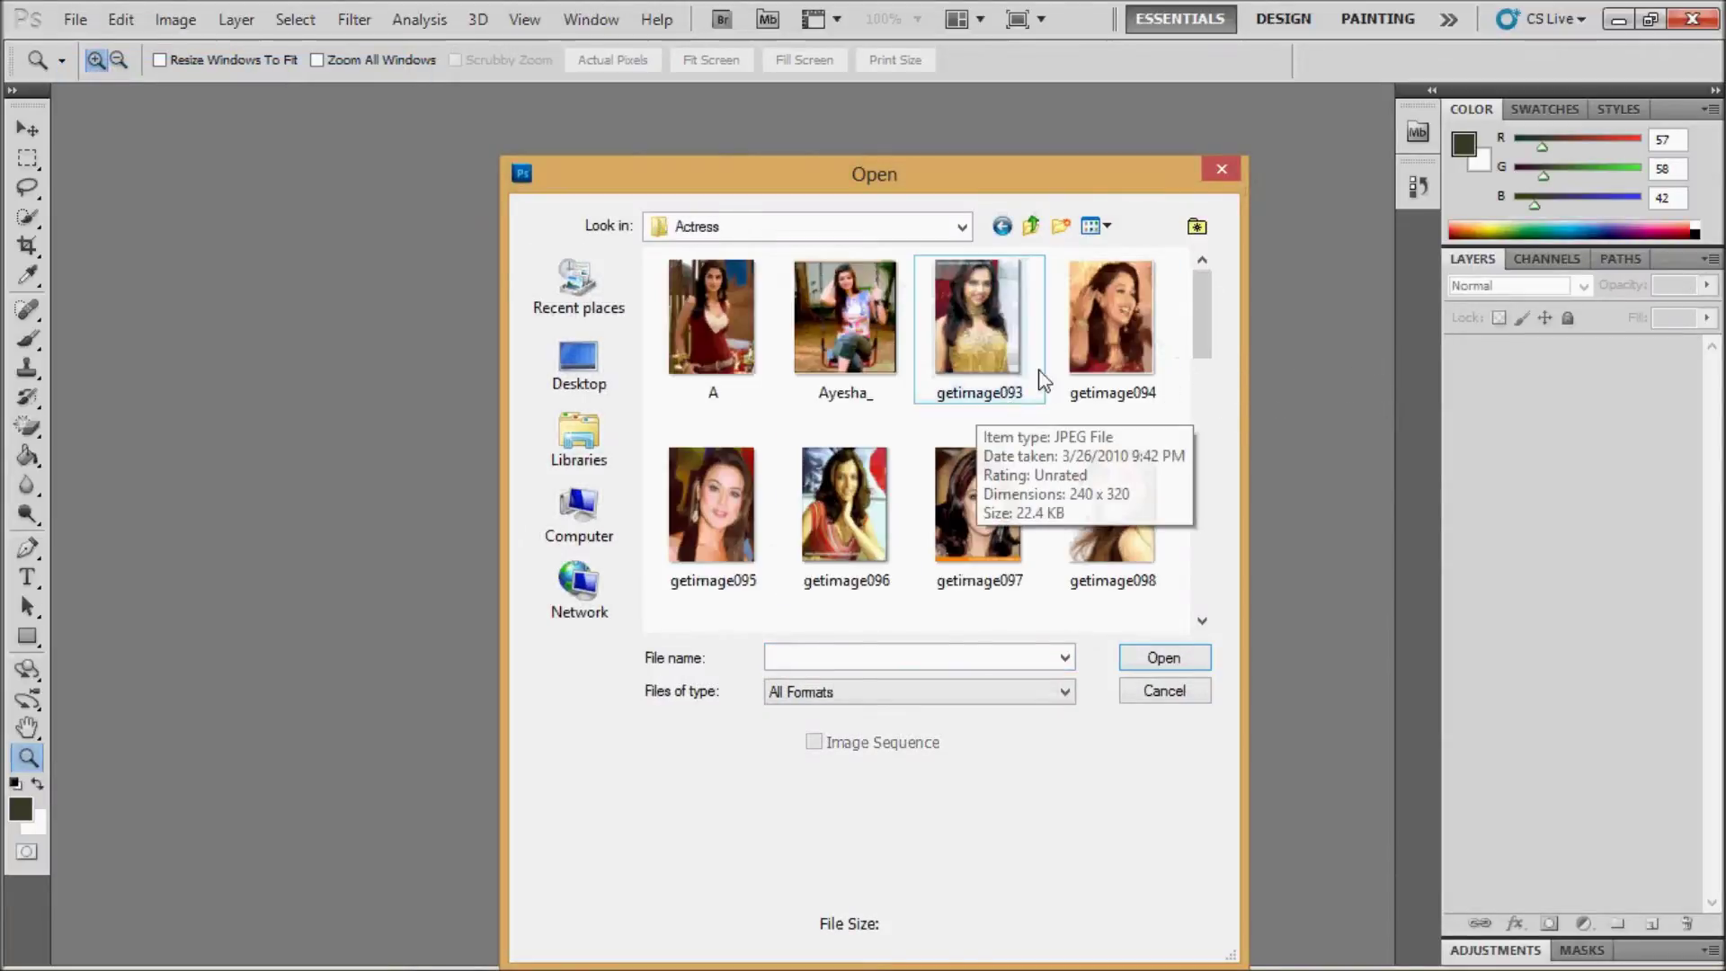
pyautogui.click(865, 500)
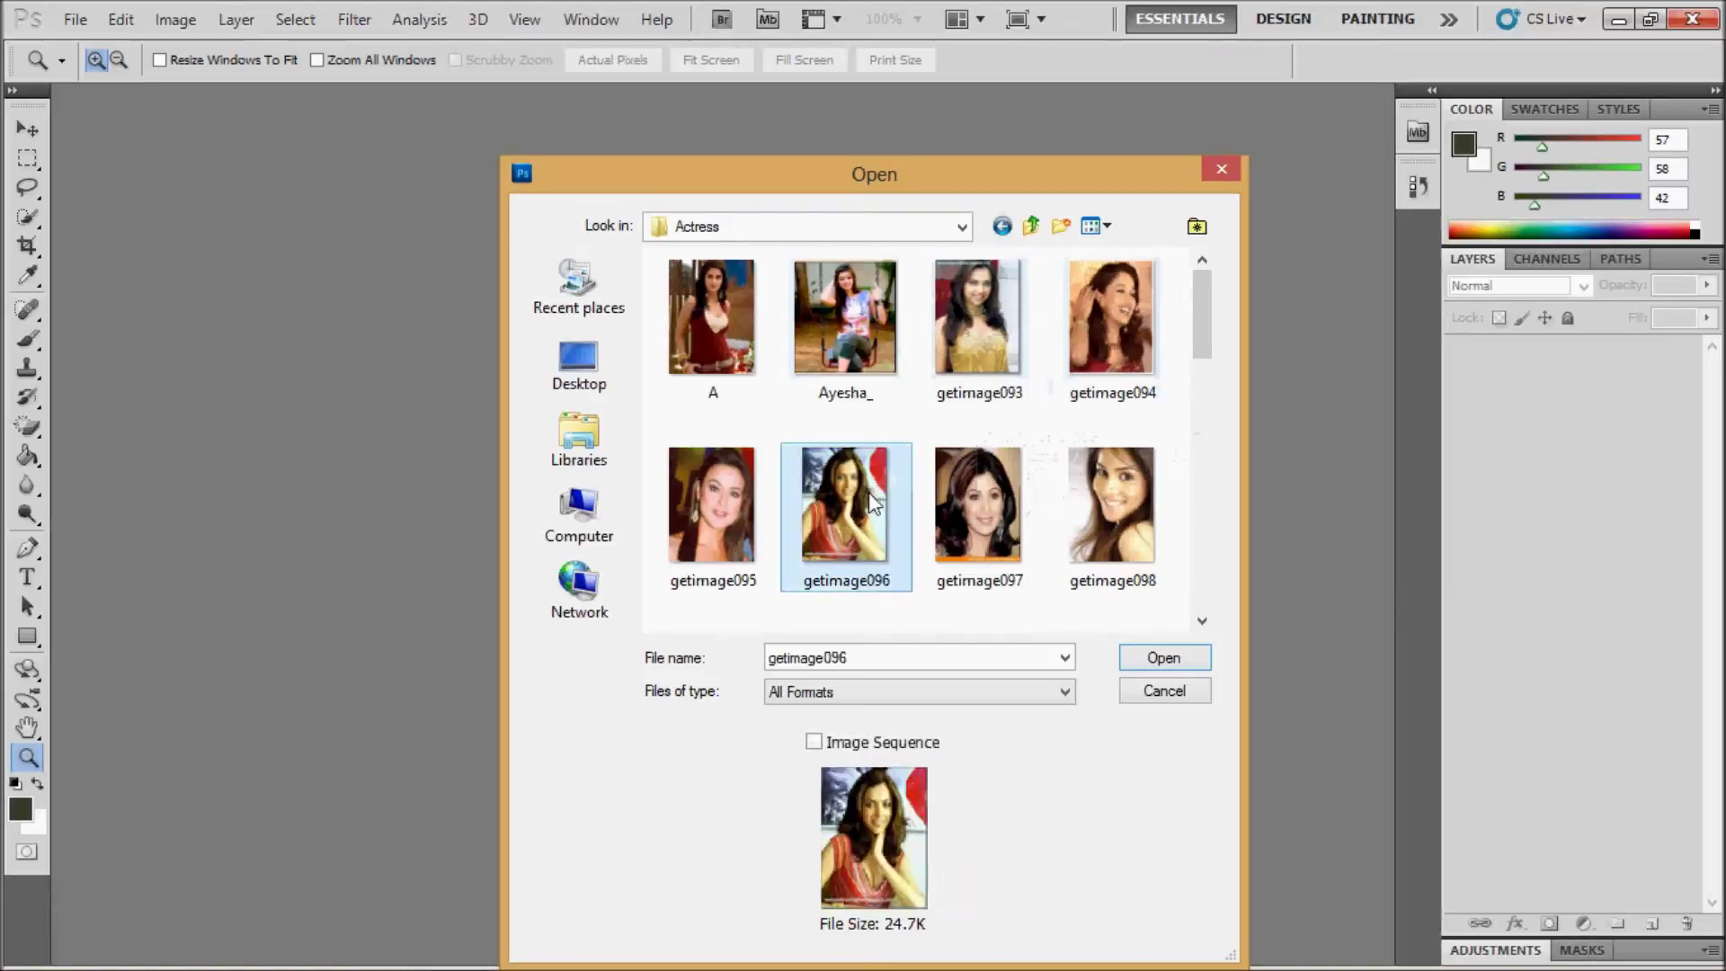
pyautogui.click(1150, 658)
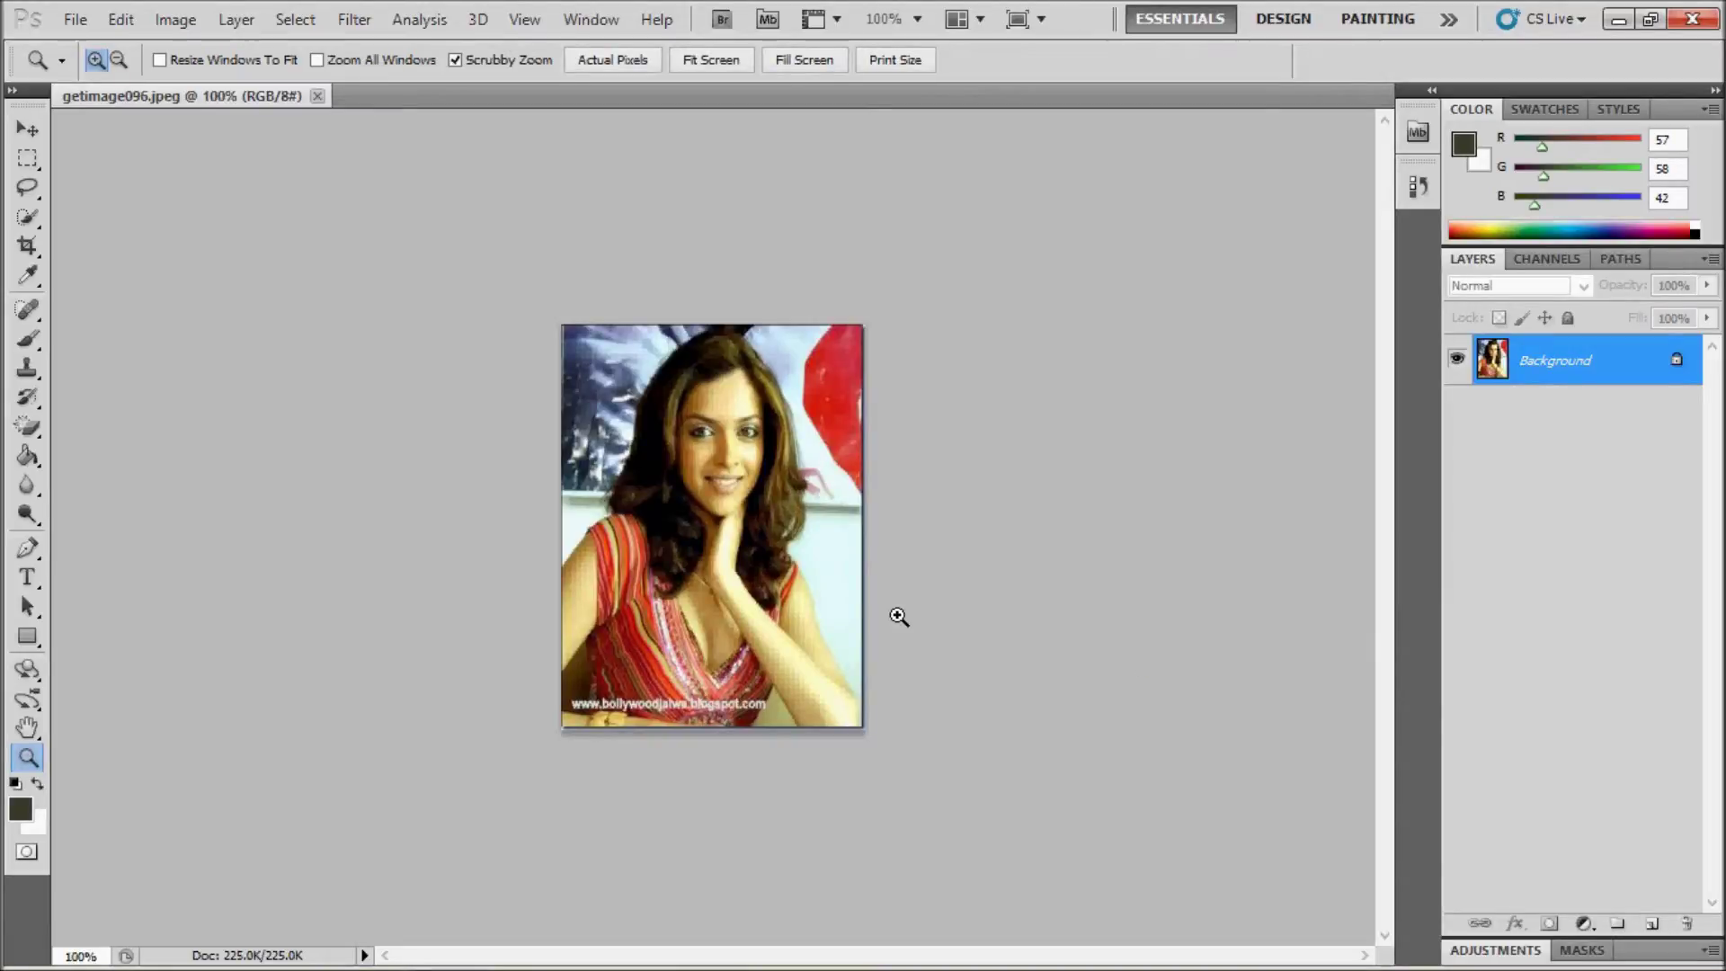
pyautogui.click(898, 617)
pyautogui.keyDown('alt'); pyautogui.click(898, 617); pyautogui.keyUp('alt')
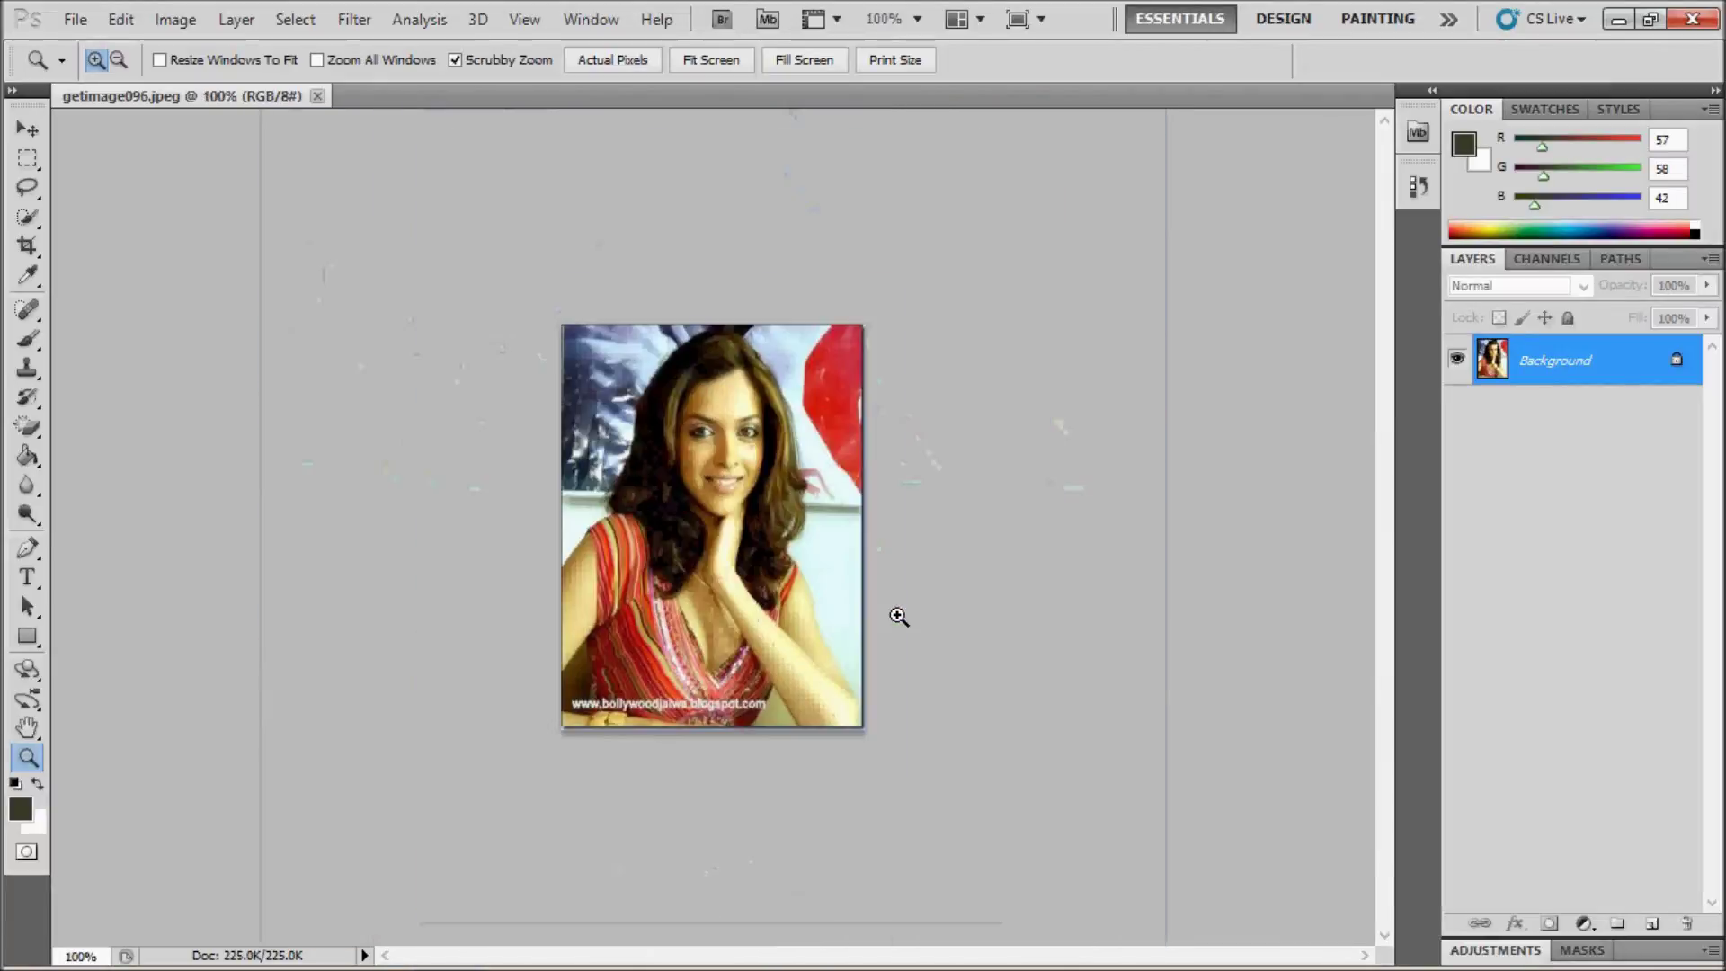
pyautogui.click(898, 617)
pyautogui.click(899, 615)
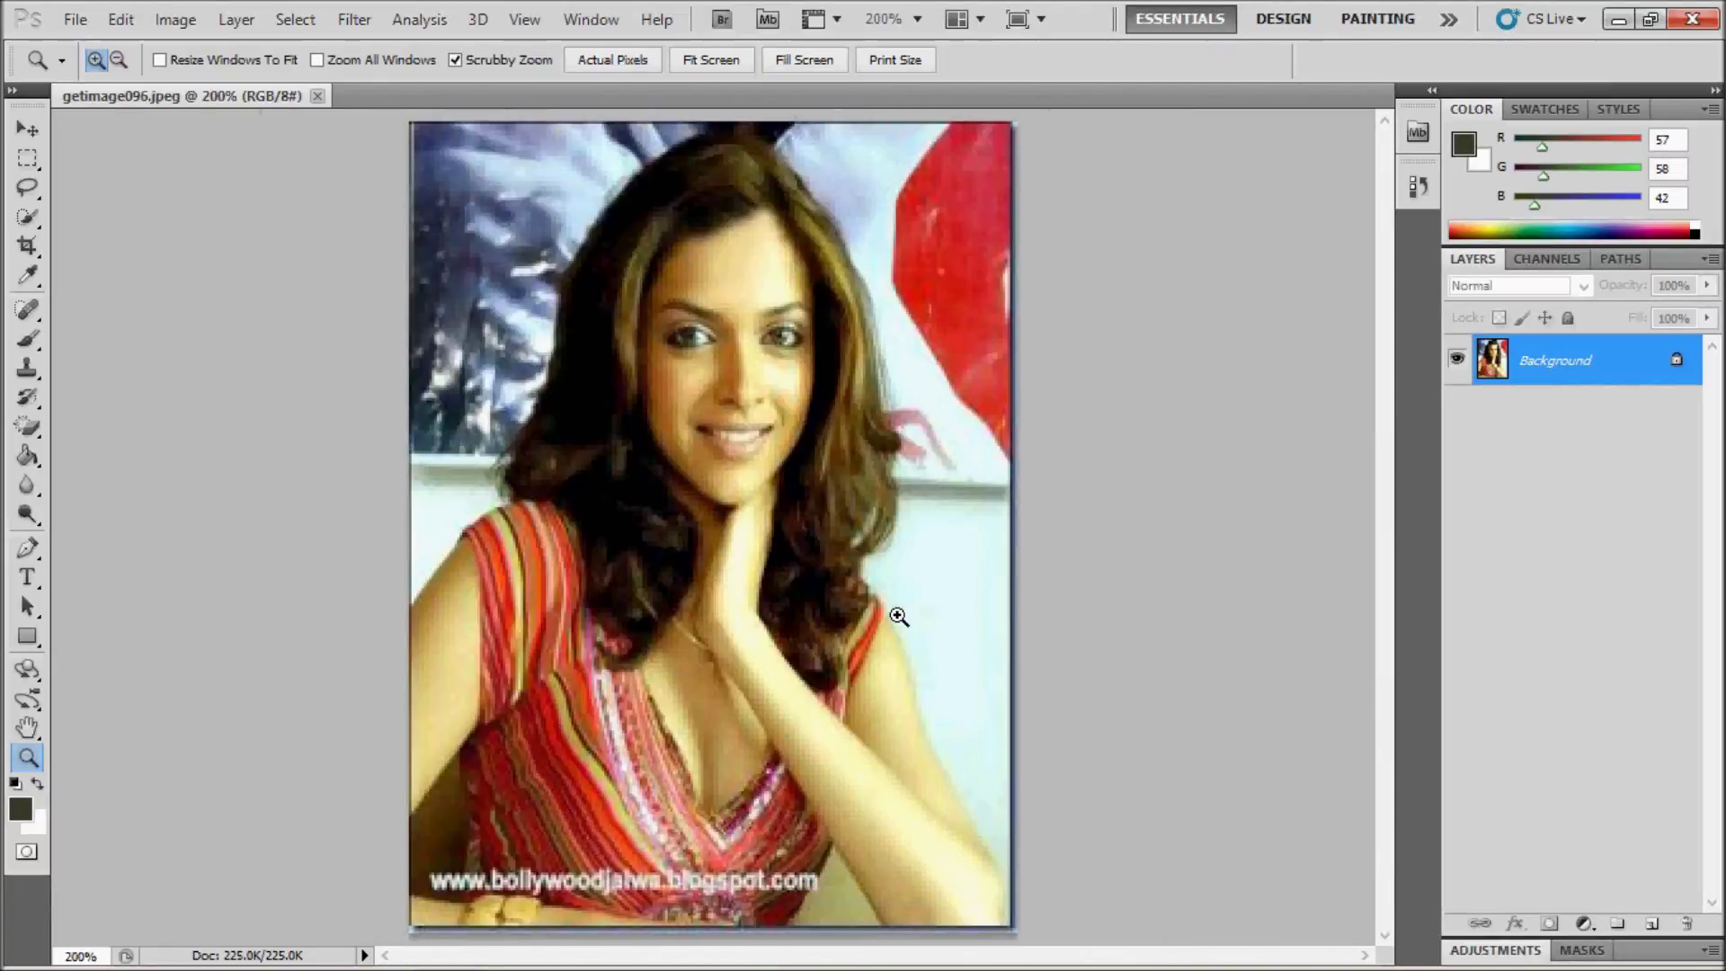
pyautogui.click(899, 617)
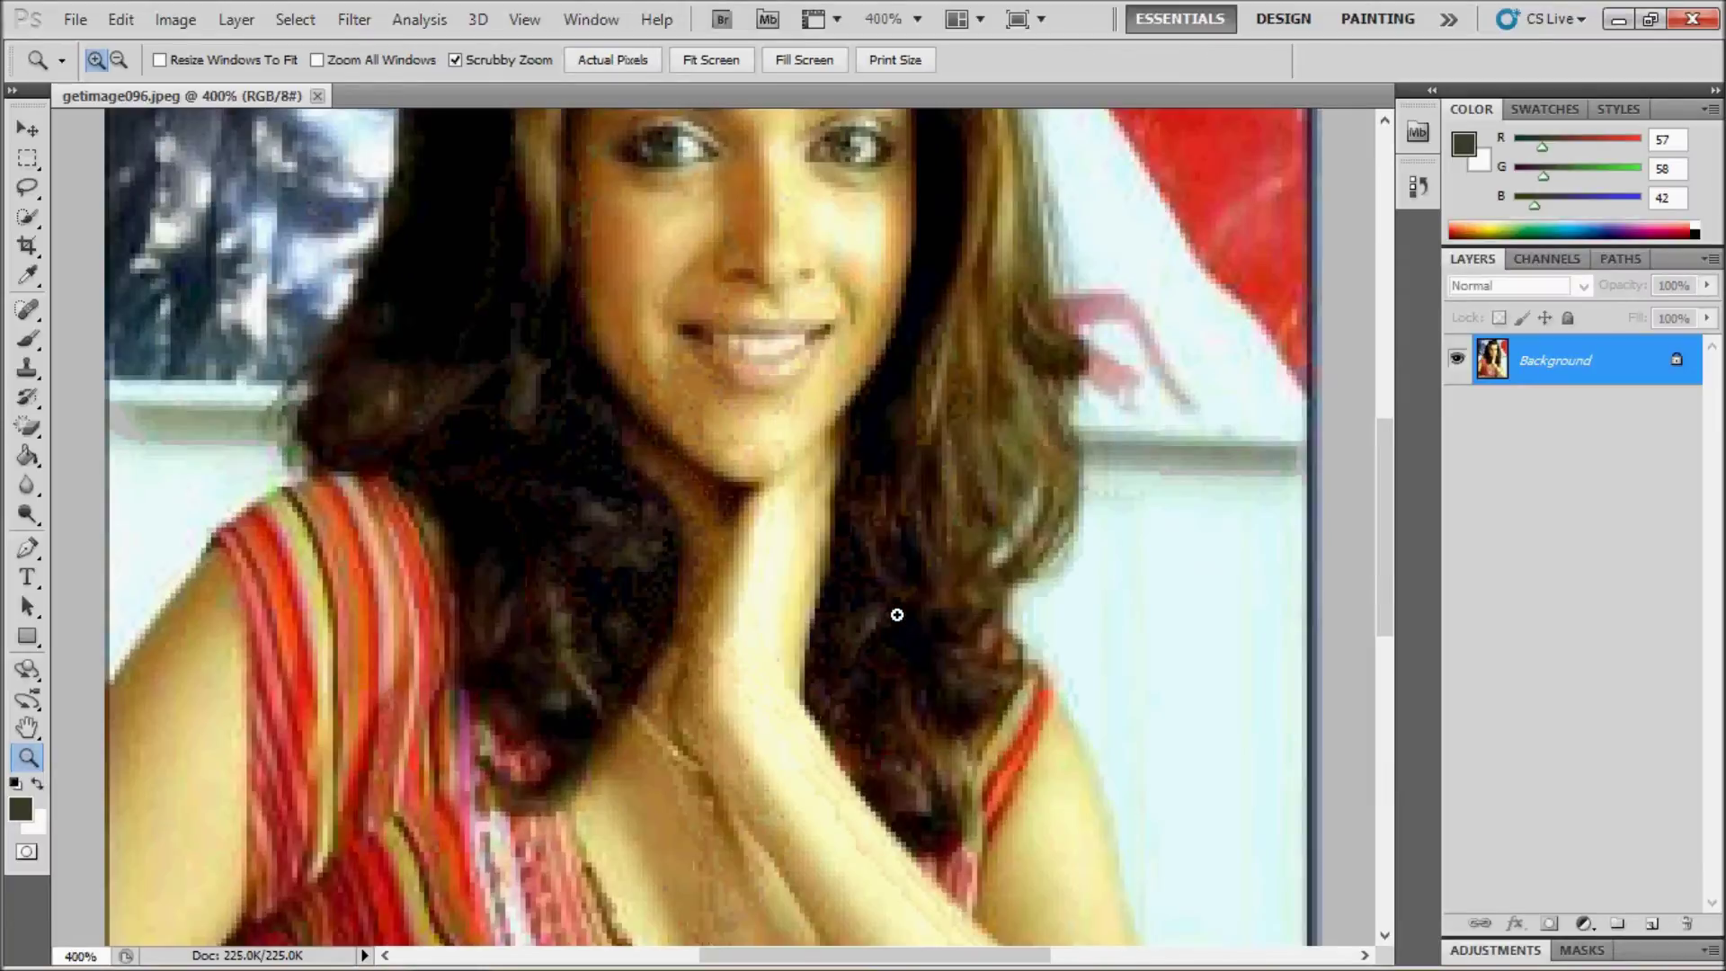
pyautogui.keyDown('alt'); pyautogui.click(897, 615); pyautogui.keyUp('alt')
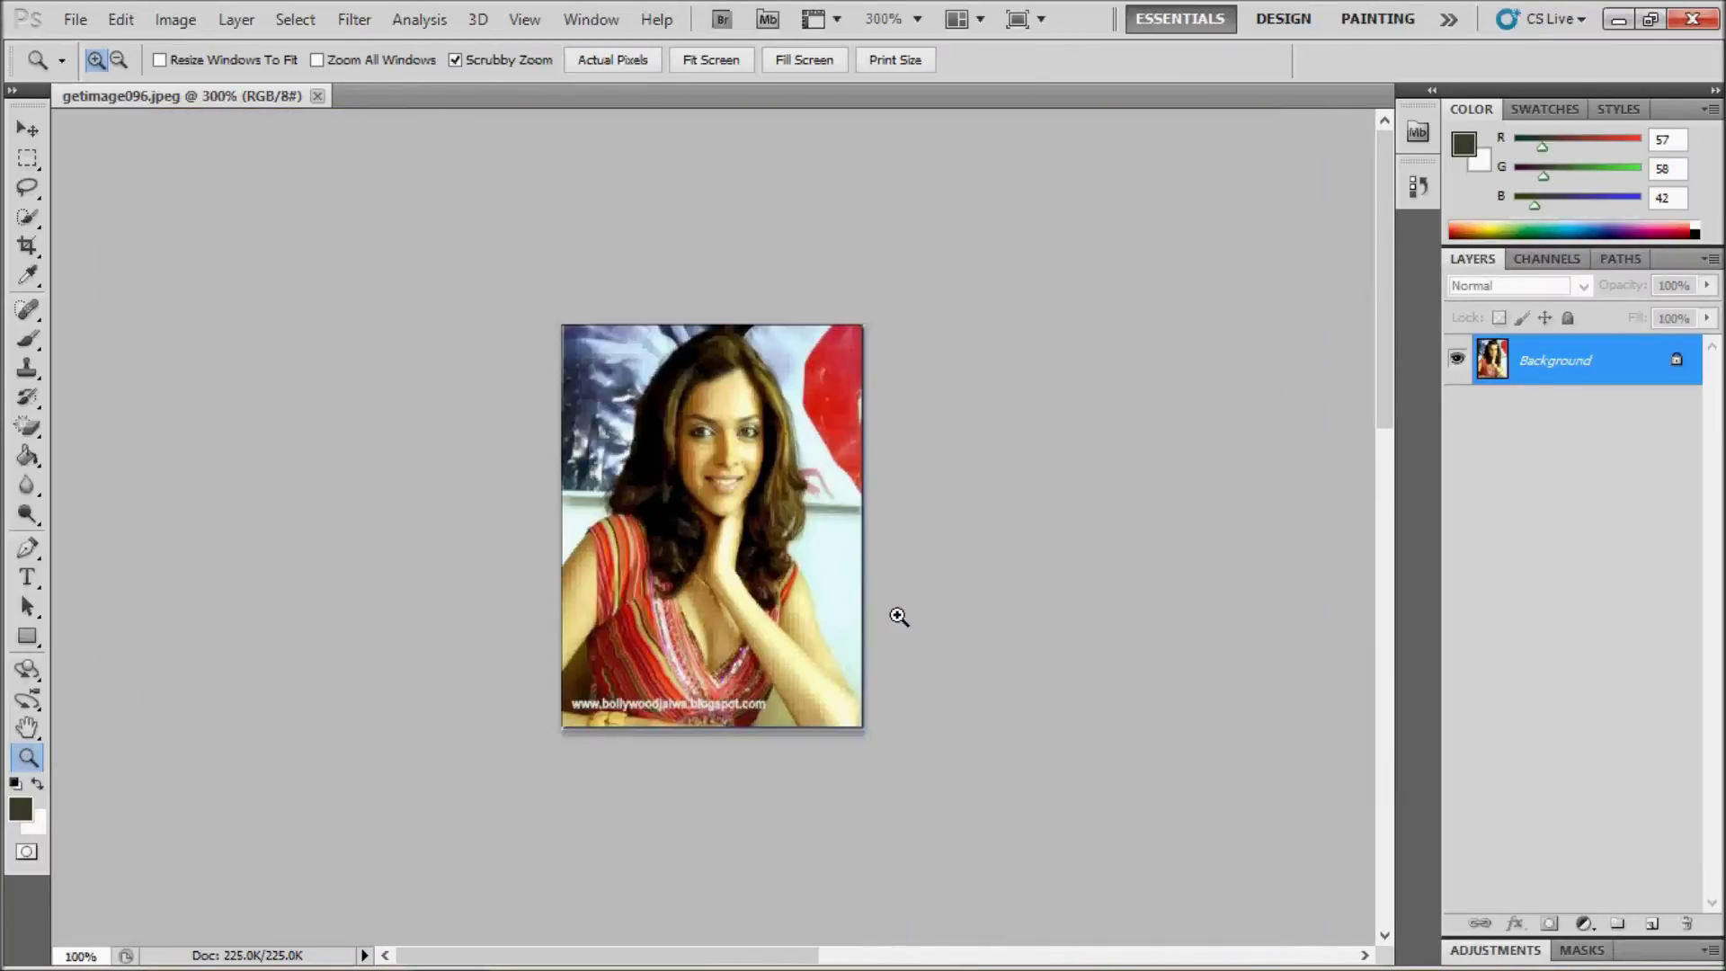
pyautogui.click(899, 617)
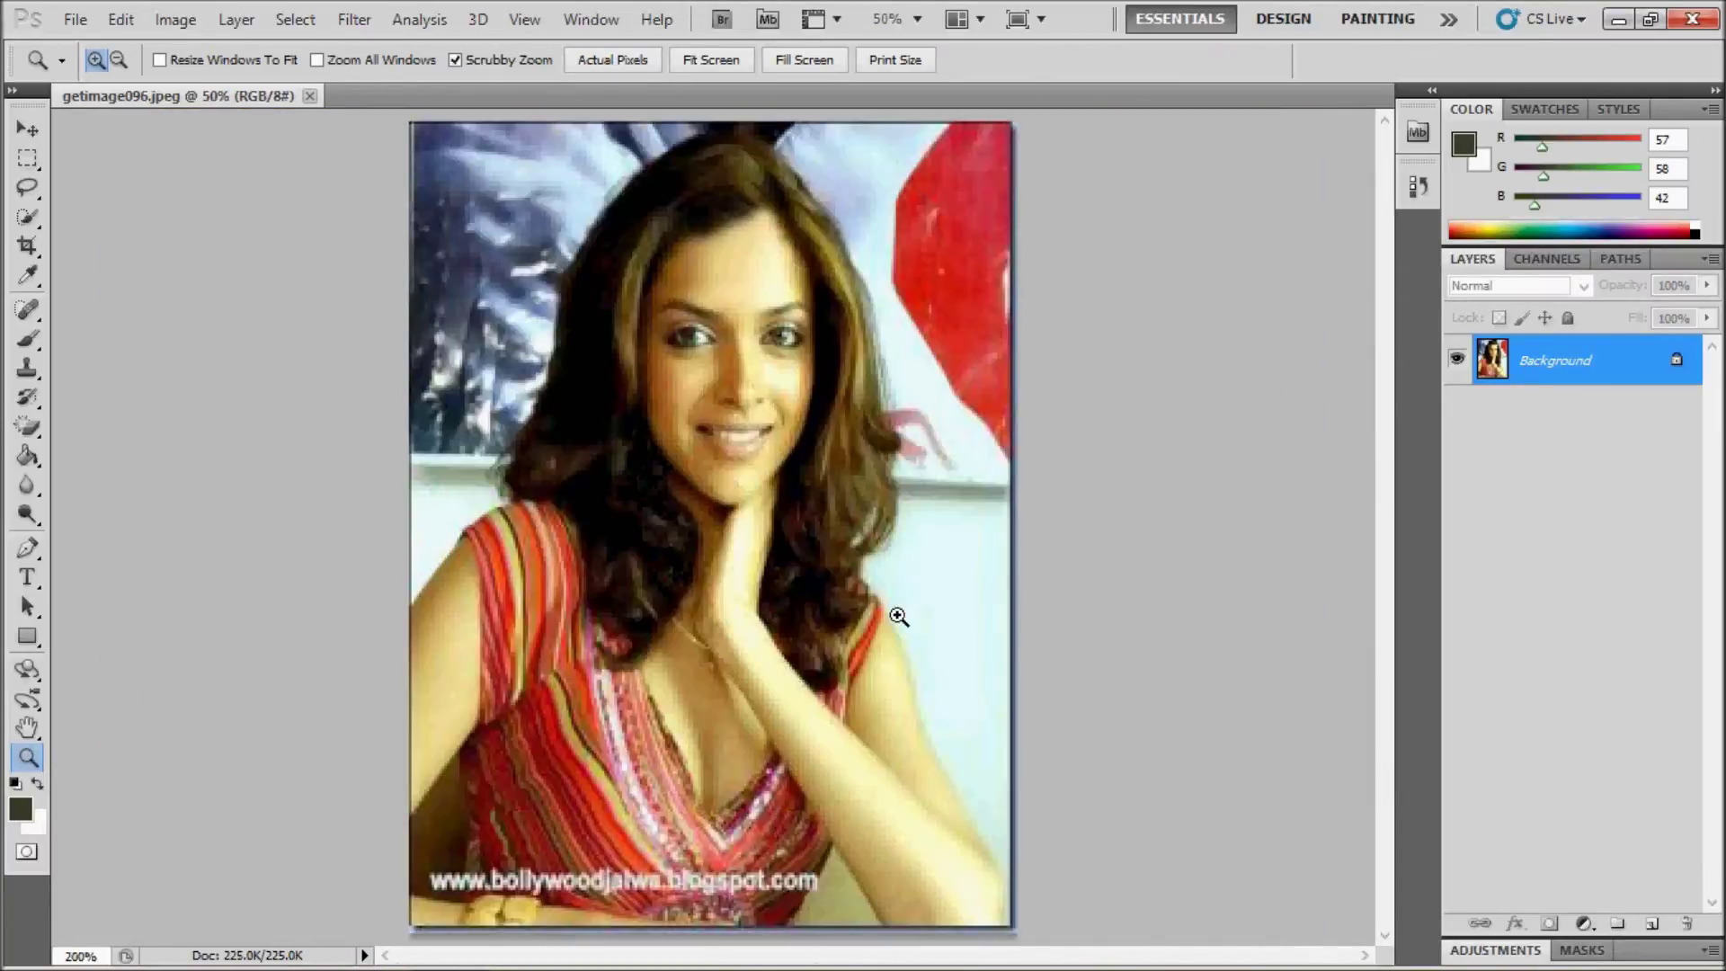
pyautogui.click(627, 671)
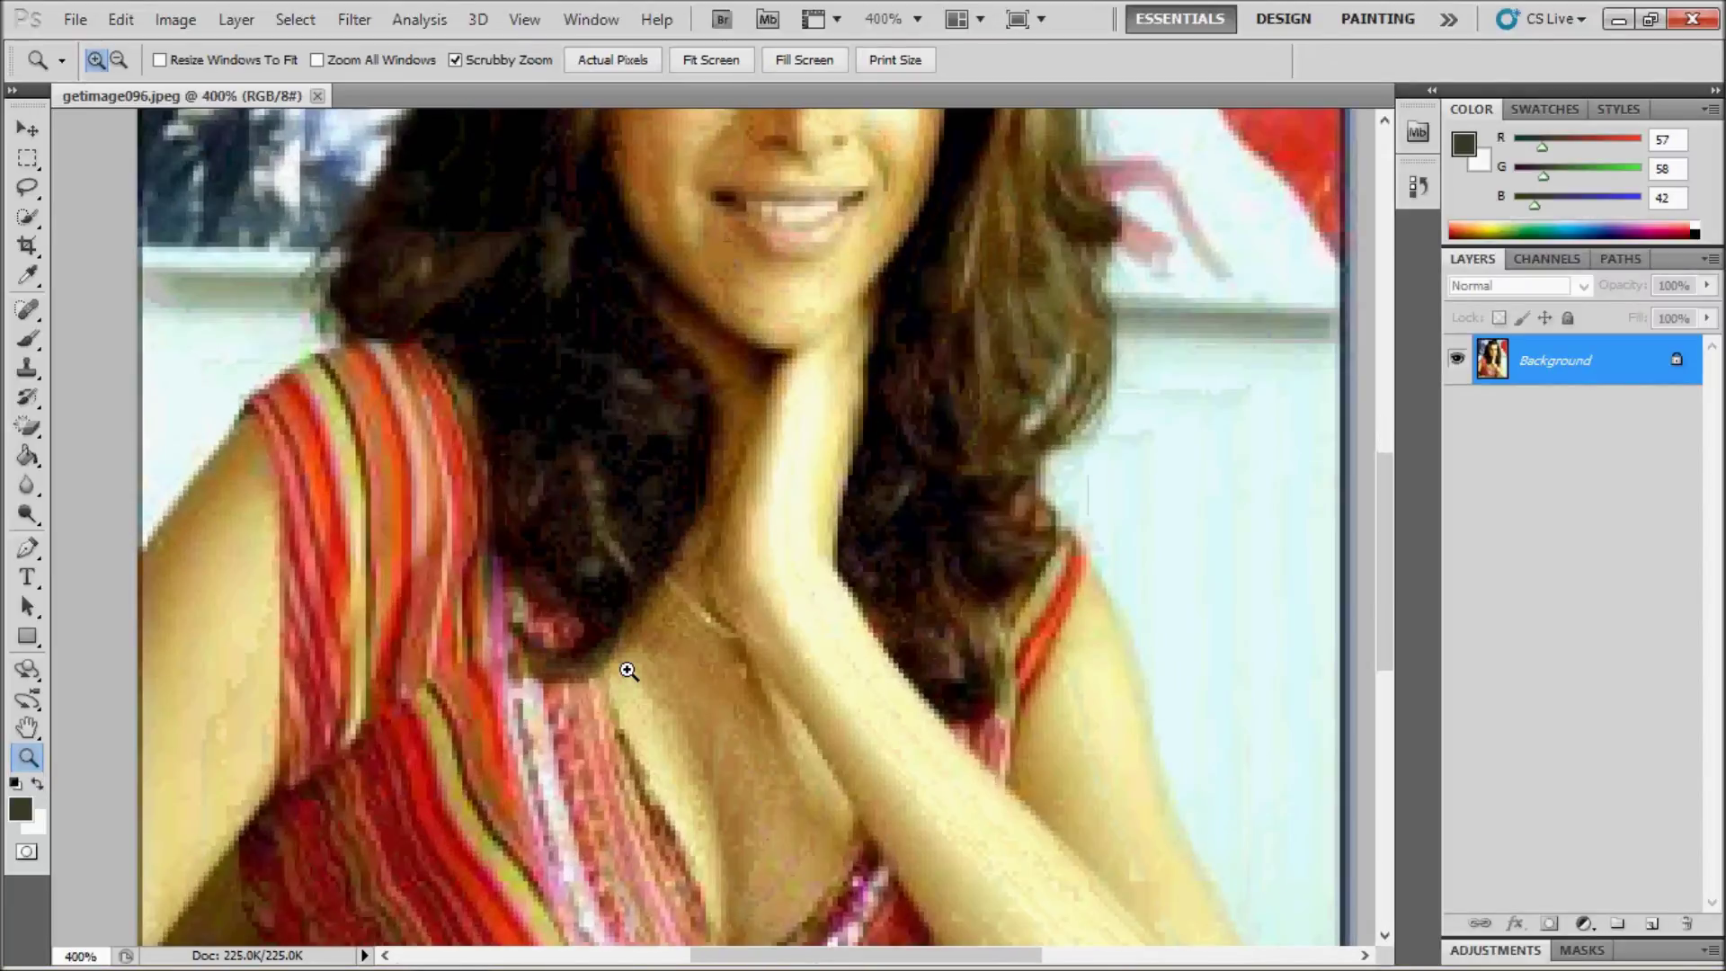
pyautogui.rightClick(628, 671)
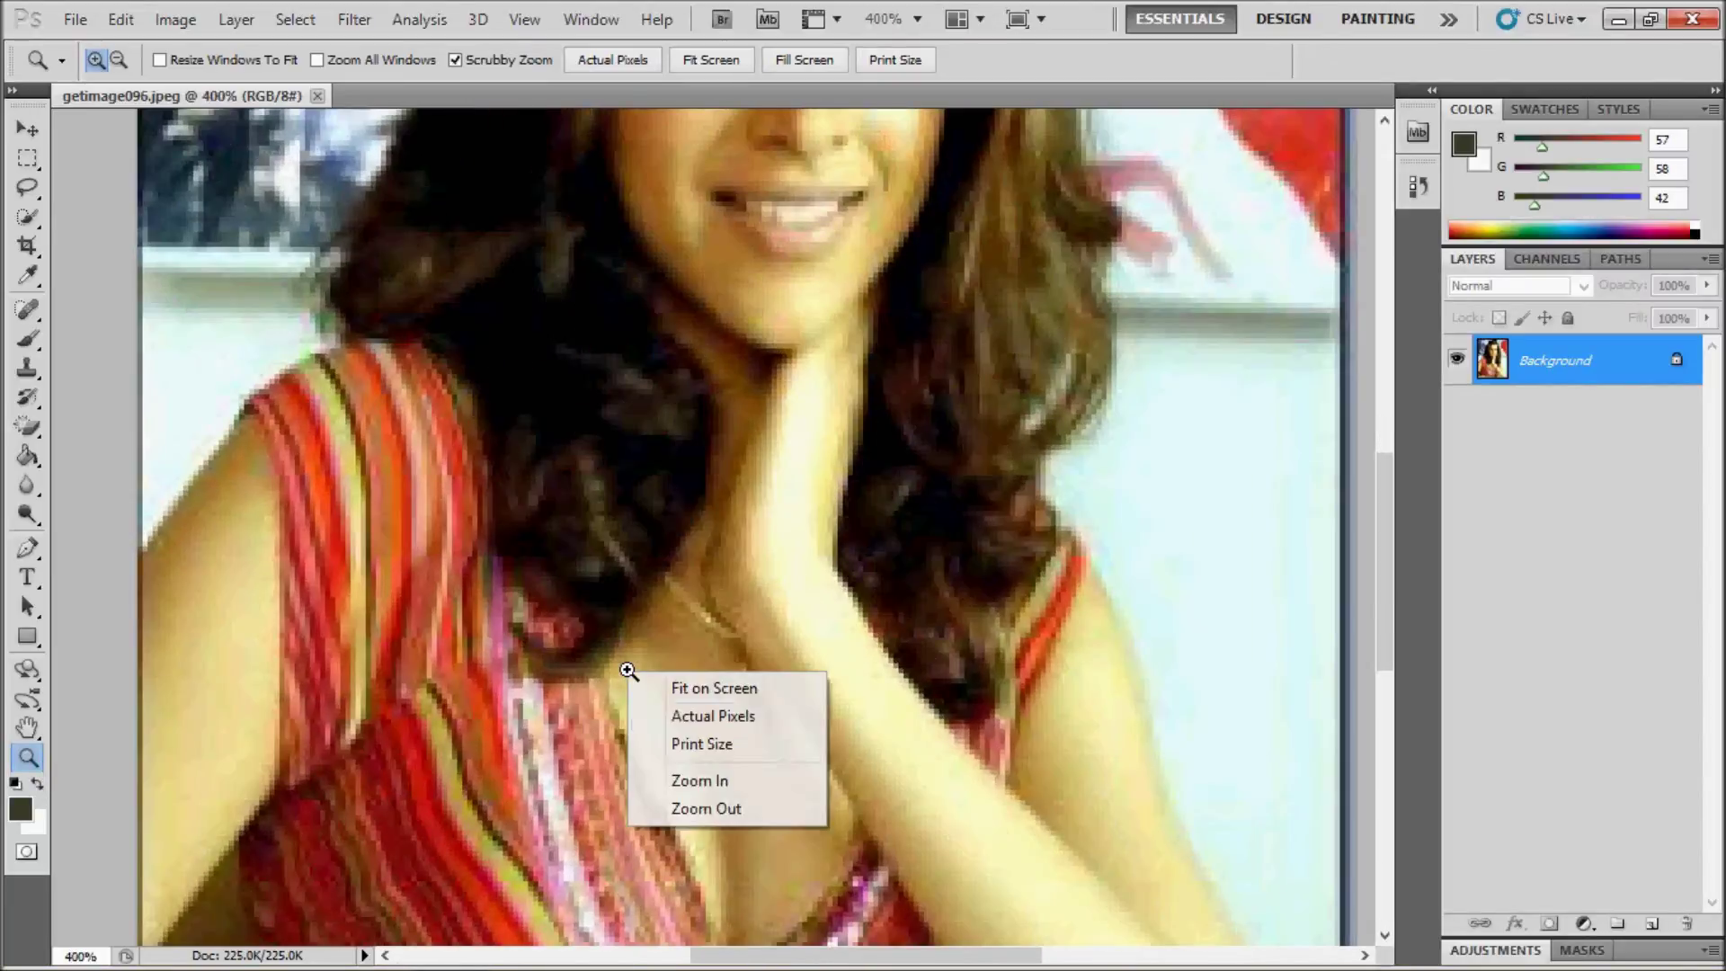
pyautogui.click(698, 720)
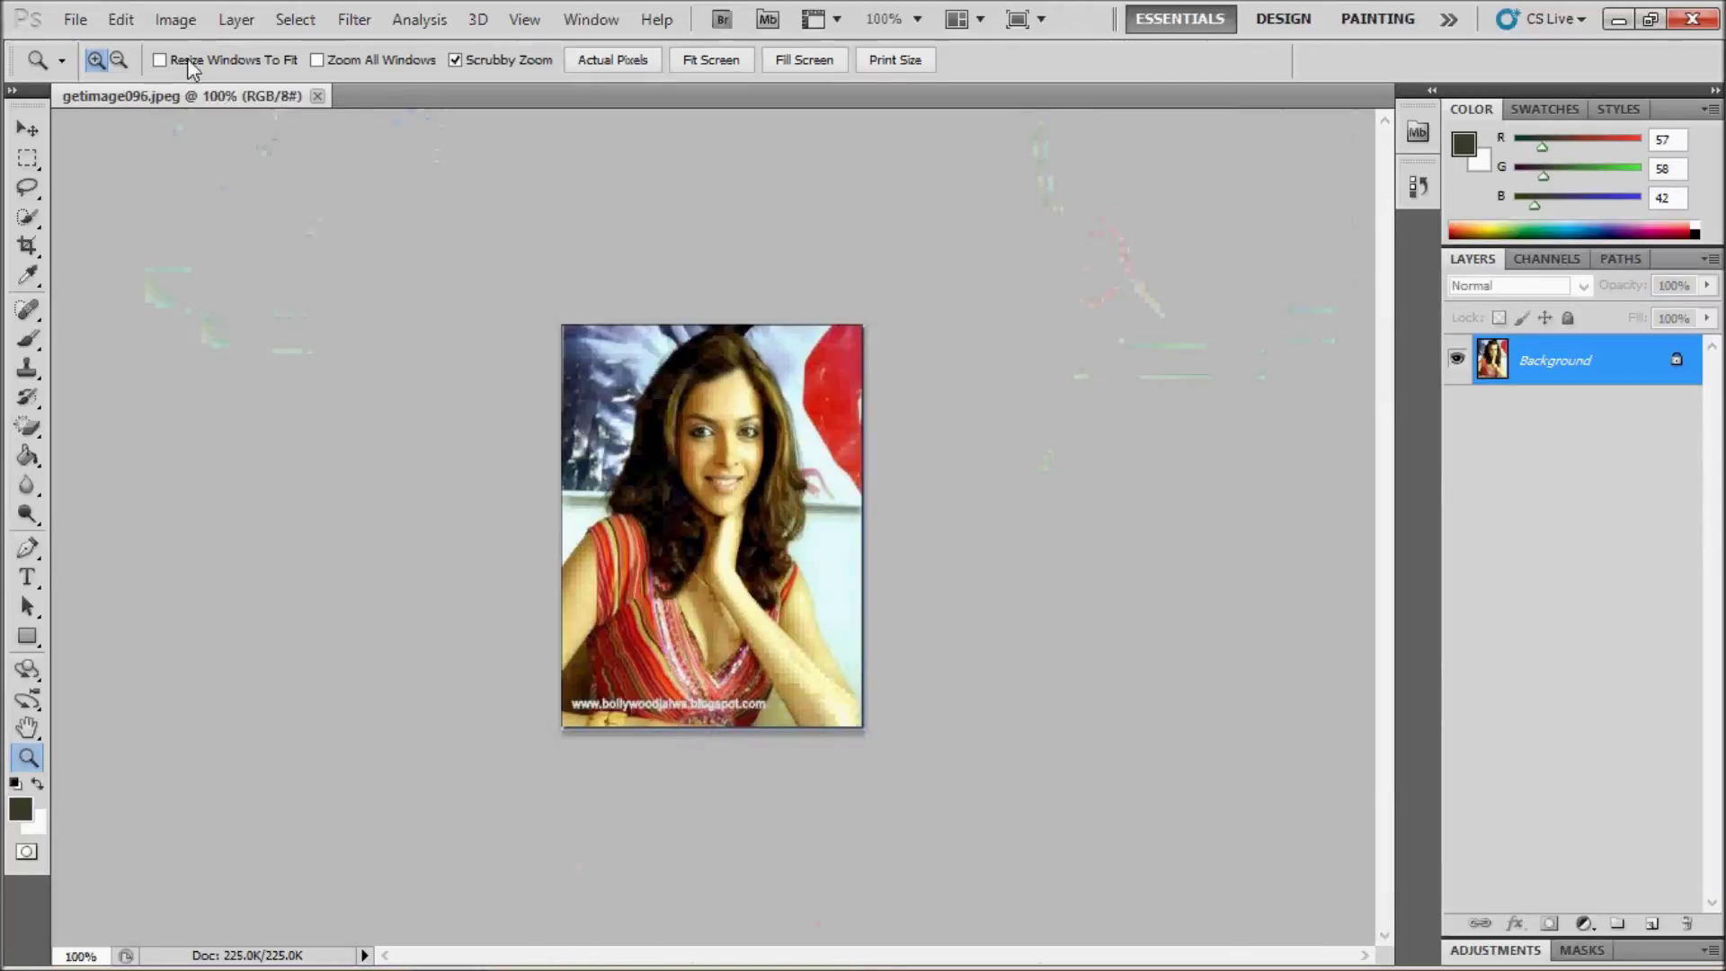
pyautogui.click(175, 22)
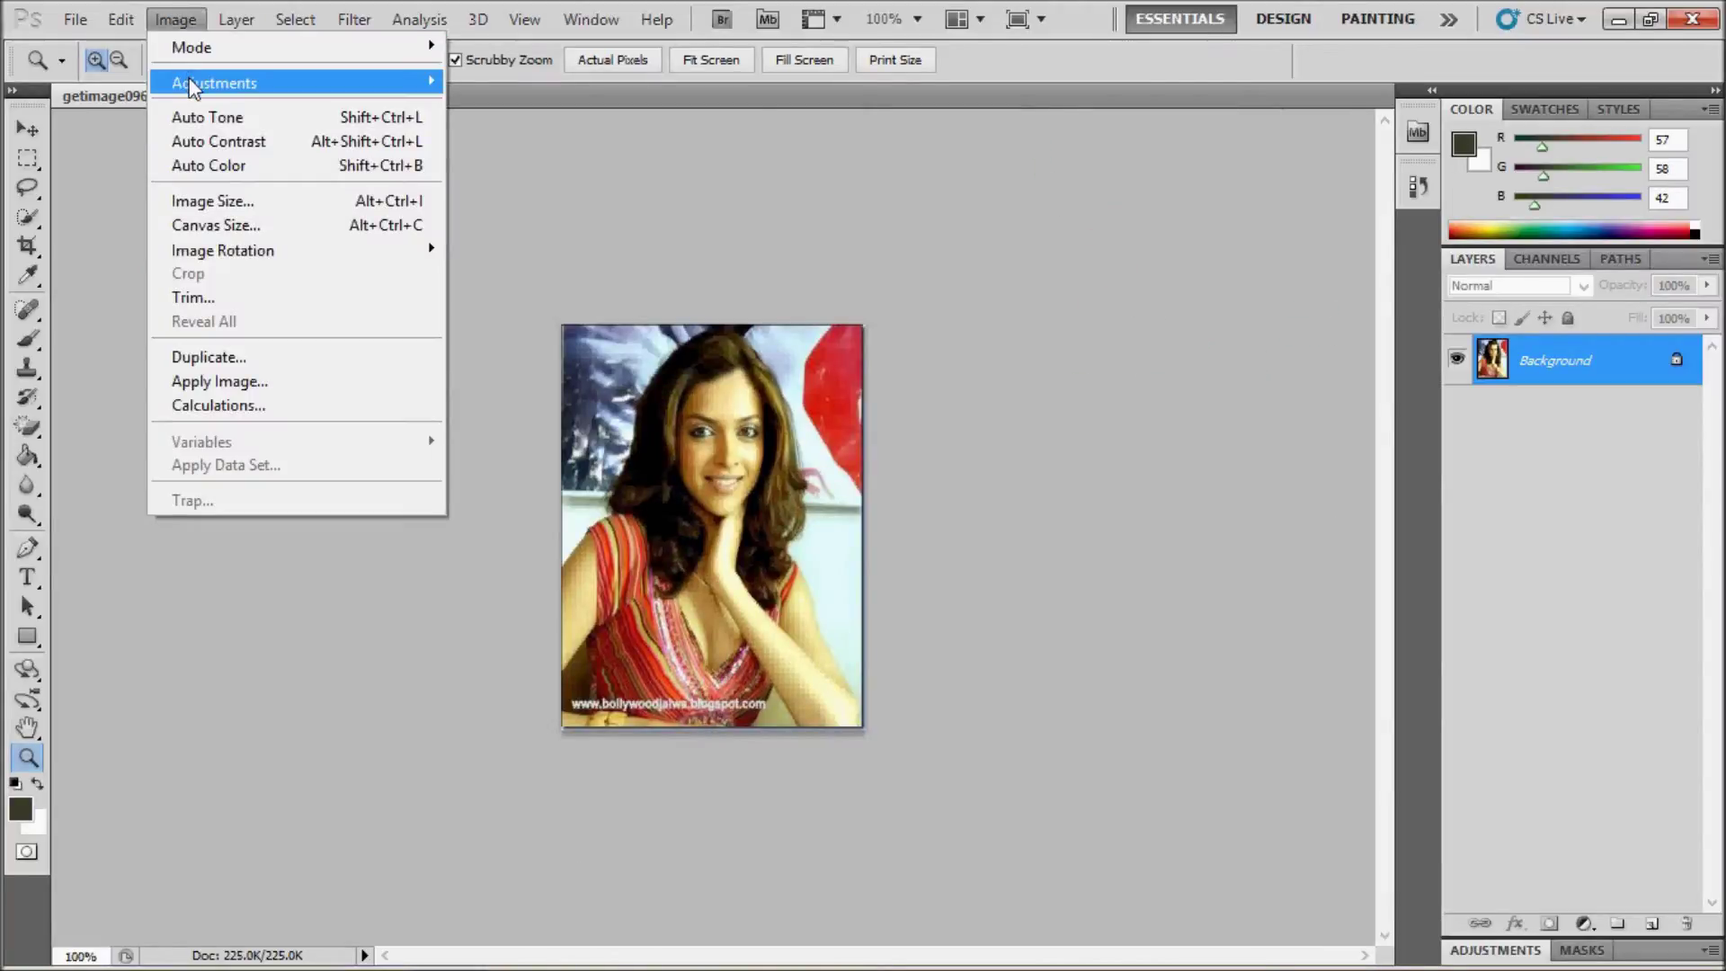
pyautogui.moveTo(216, 83)
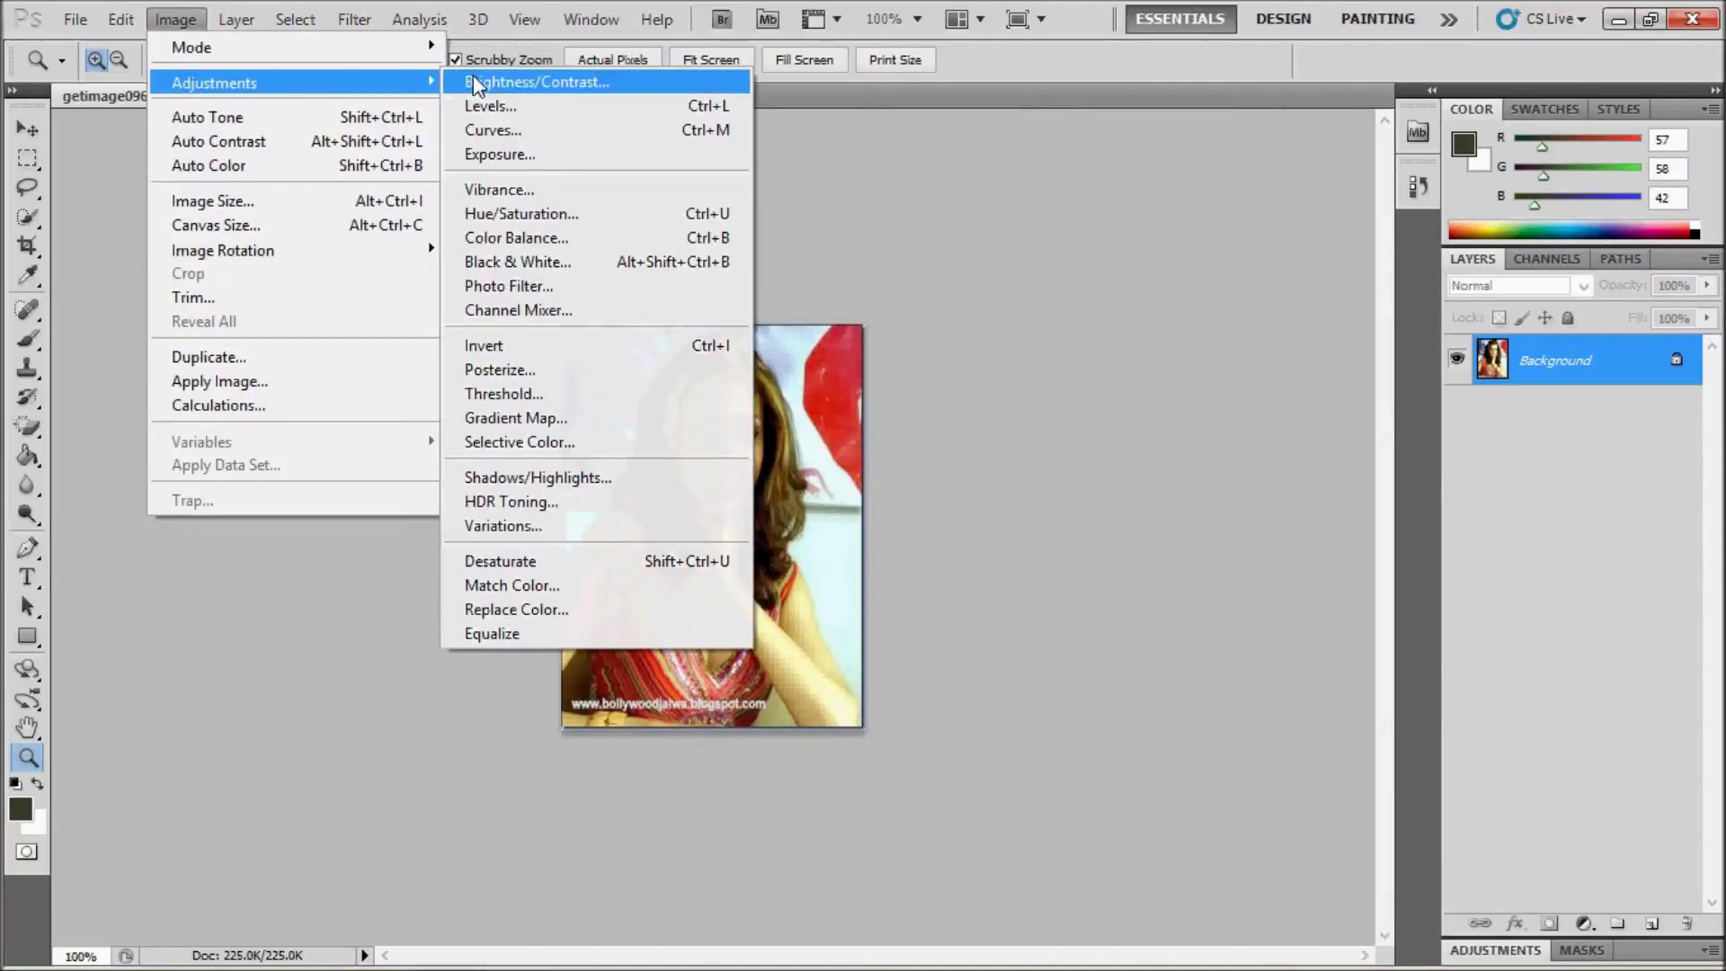
# Apply Brightness/Contrast to the portrait with brightness 50 and contrast 28.
pyautogui.click(473, 84)
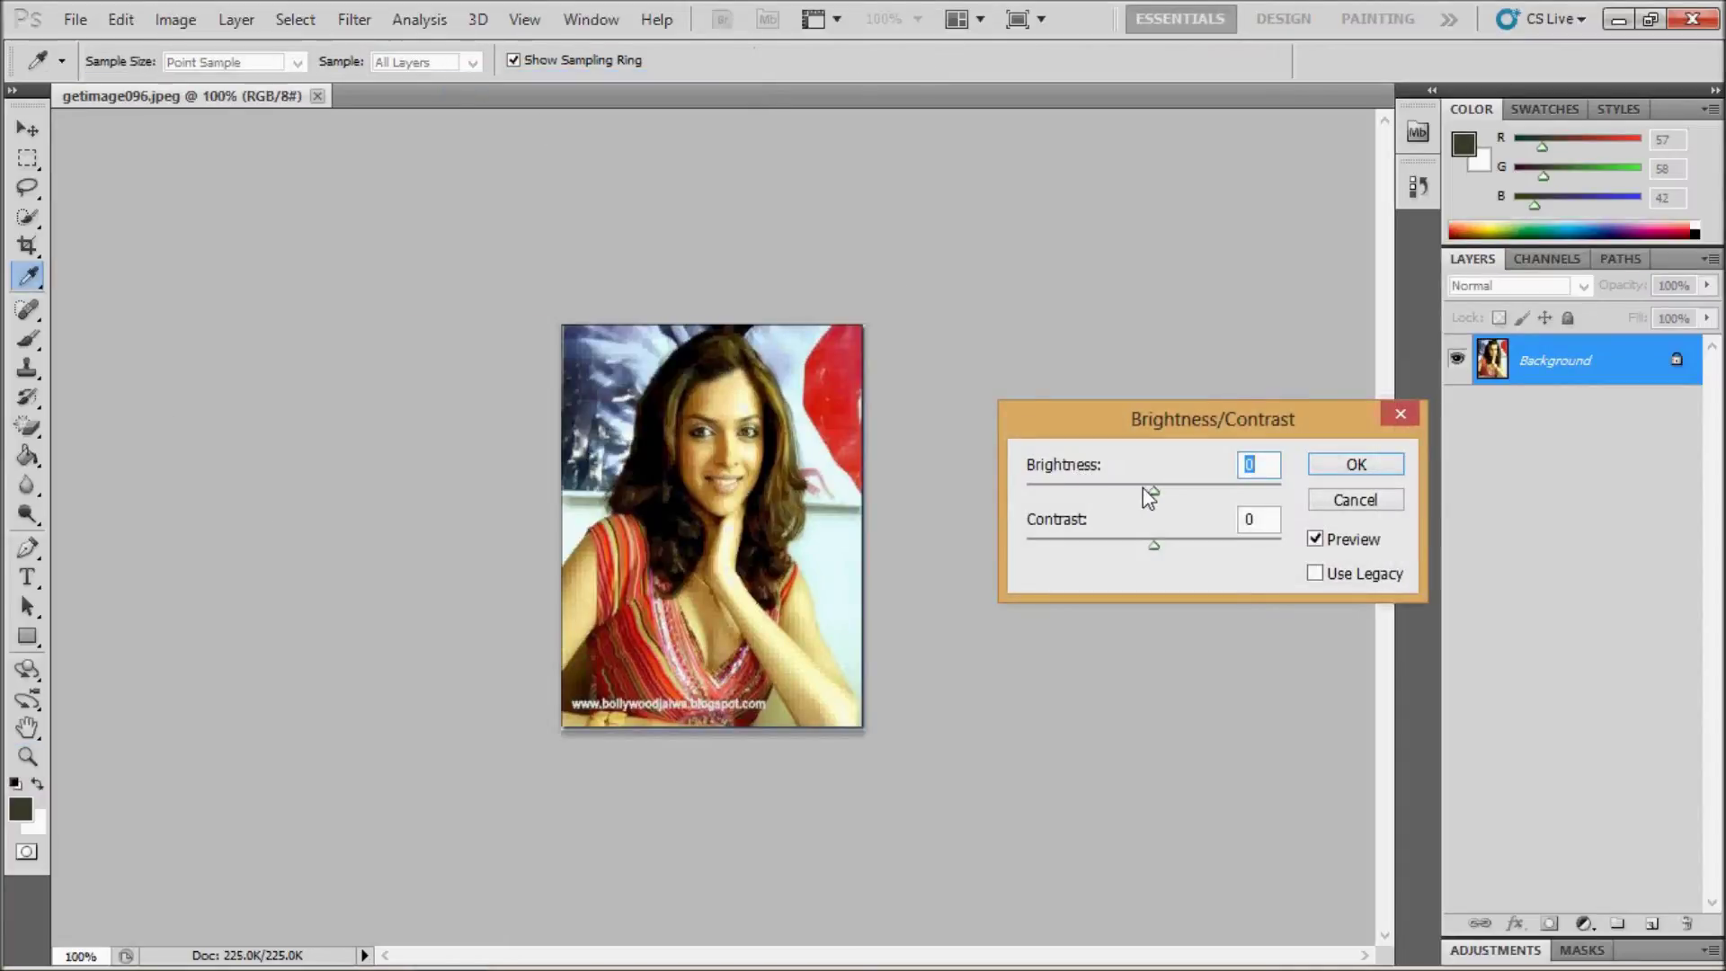
pyautogui.moveTo(1153, 488)
pyautogui.mouseDown()
pyautogui.moveTo(1200, 488)
pyautogui.moveTo(1091, 506)
pyautogui.moveTo(1198, 502)
pyautogui.moveTo(1166, 499)
pyautogui.mouseUp()
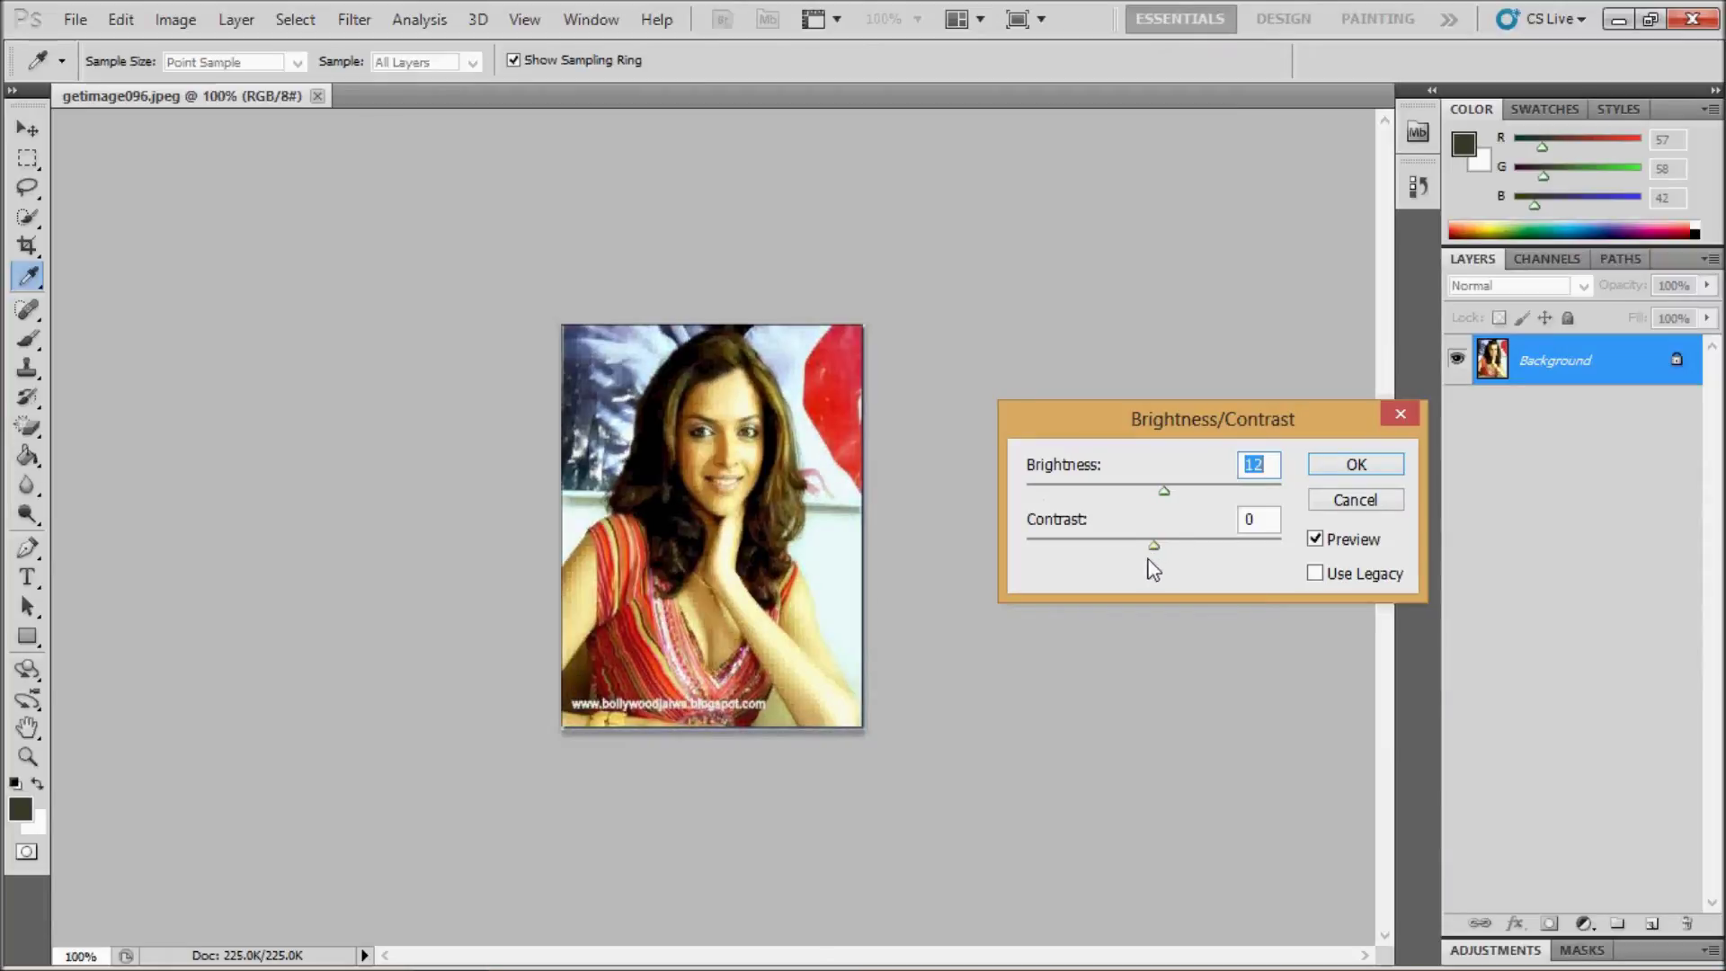
pyautogui.moveTo(1155, 551)
pyautogui.mouseDown()
pyautogui.moveTo(1028, 553)
pyautogui.moveTo(1256, 552)
pyautogui.moveTo(1171, 553)
pyautogui.moveTo(1191, 494)
pyautogui.moveTo(1176, 502)
pyautogui.mouseUp()
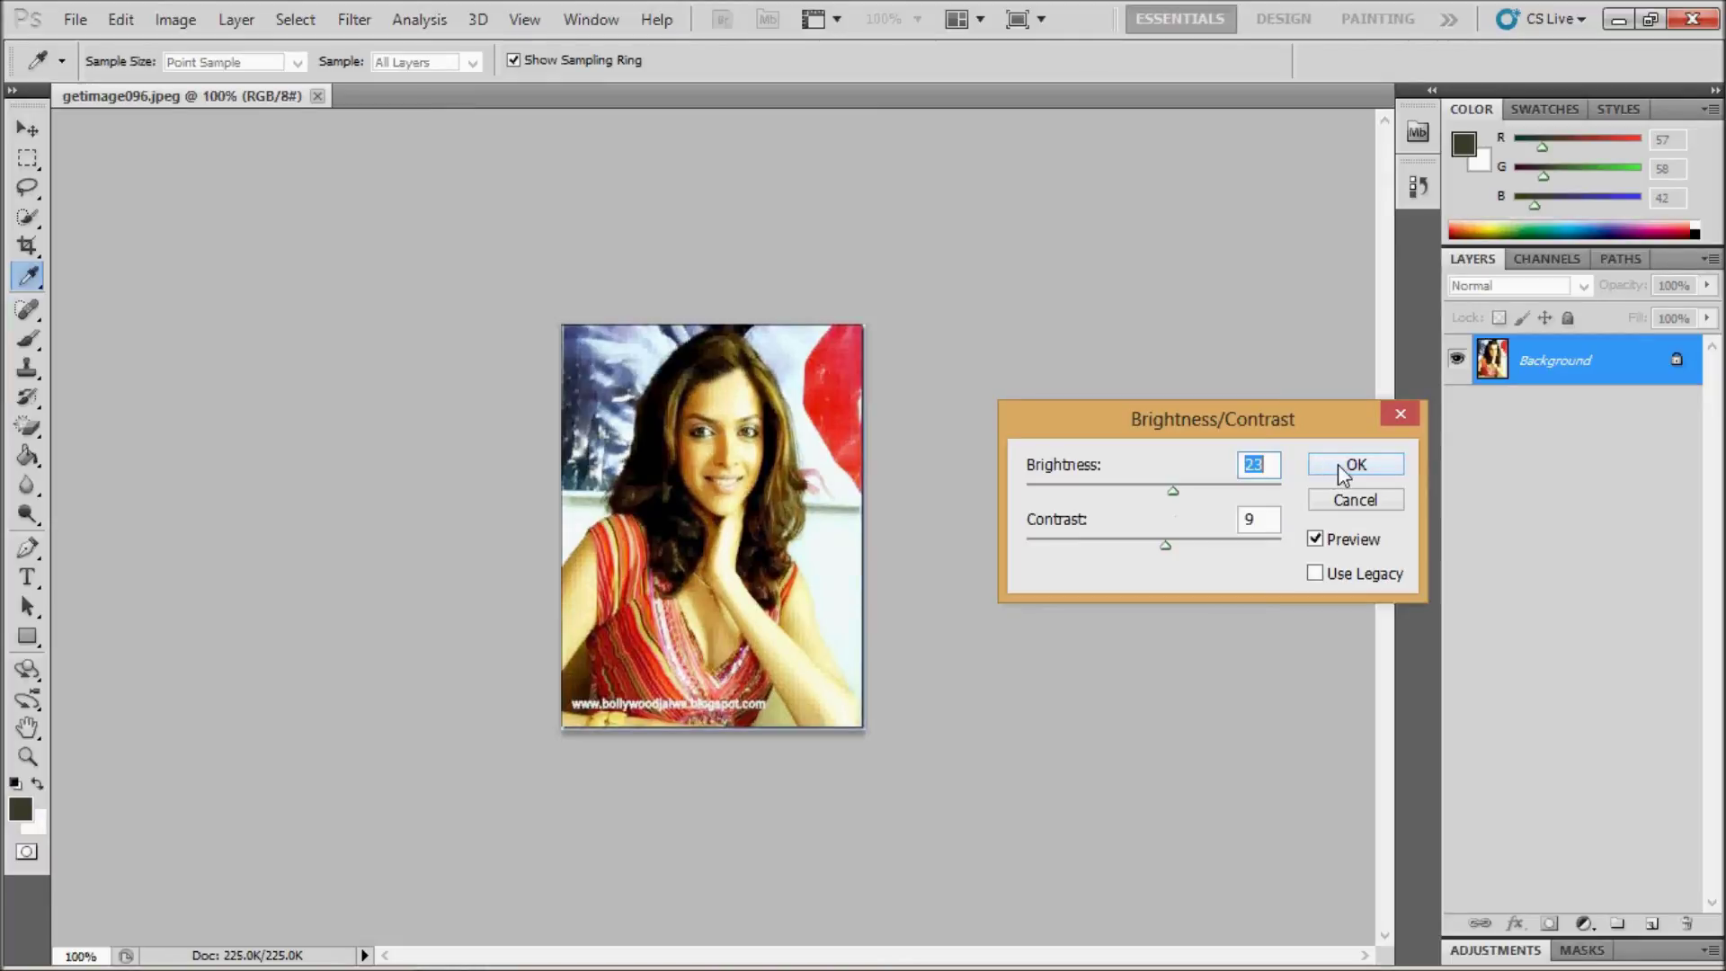
pyautogui.moveTo(1171, 494)
pyautogui.mouseDown()
pyautogui.moveTo(1142, 491)
pyautogui.moveTo(1173, 494)
pyautogui.moveTo(1147, 549)
pyautogui.moveTo(1189, 548)
pyautogui.moveTo(1195, 495)
pyautogui.mouseUp()
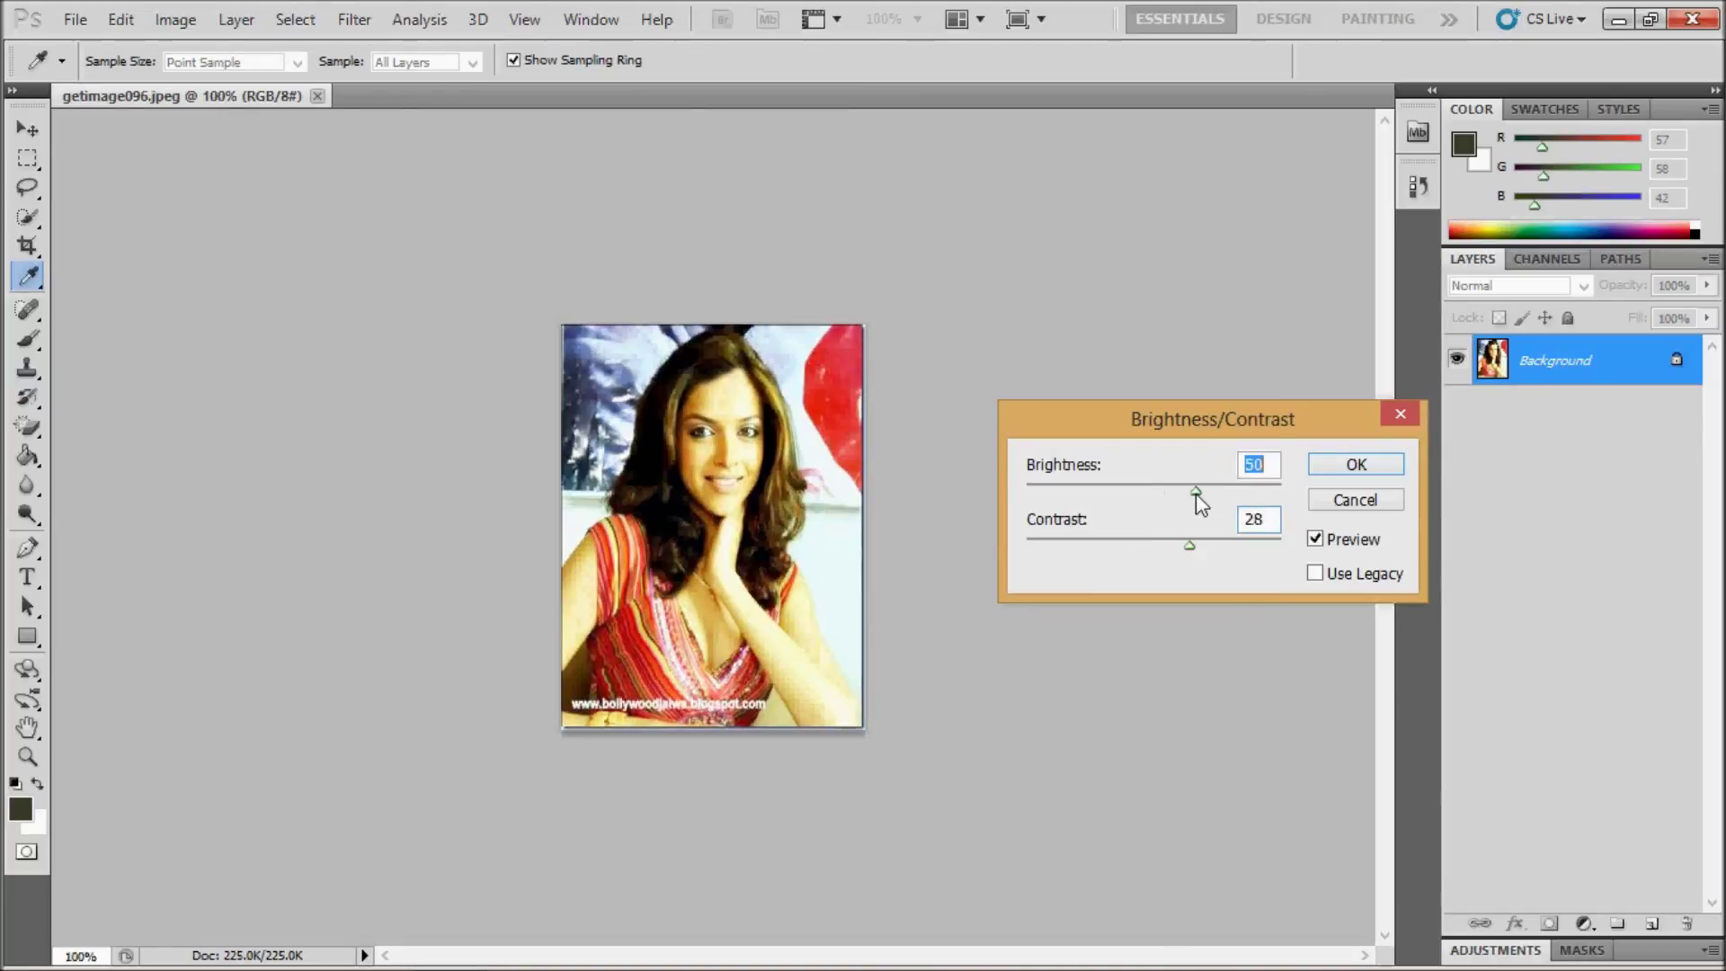
pyautogui.click(1324, 462)
pyautogui.press('z')
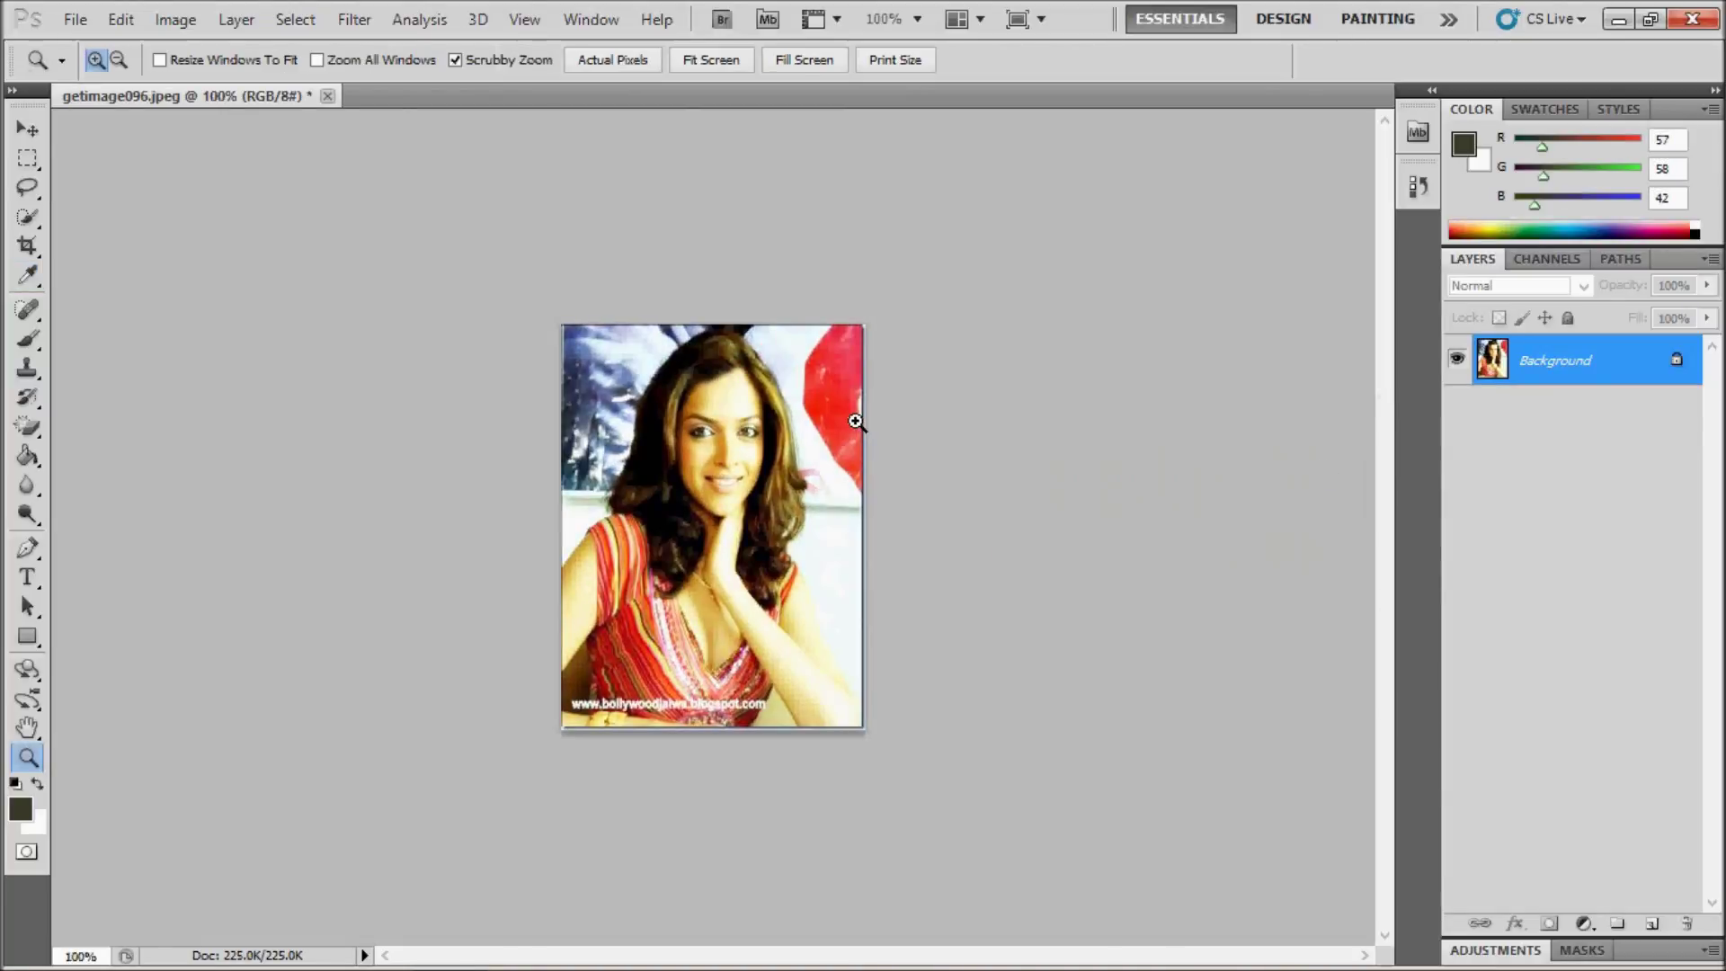
# Show the File menu's save commands for the brightened portrait.
pyautogui.click(76, 21)
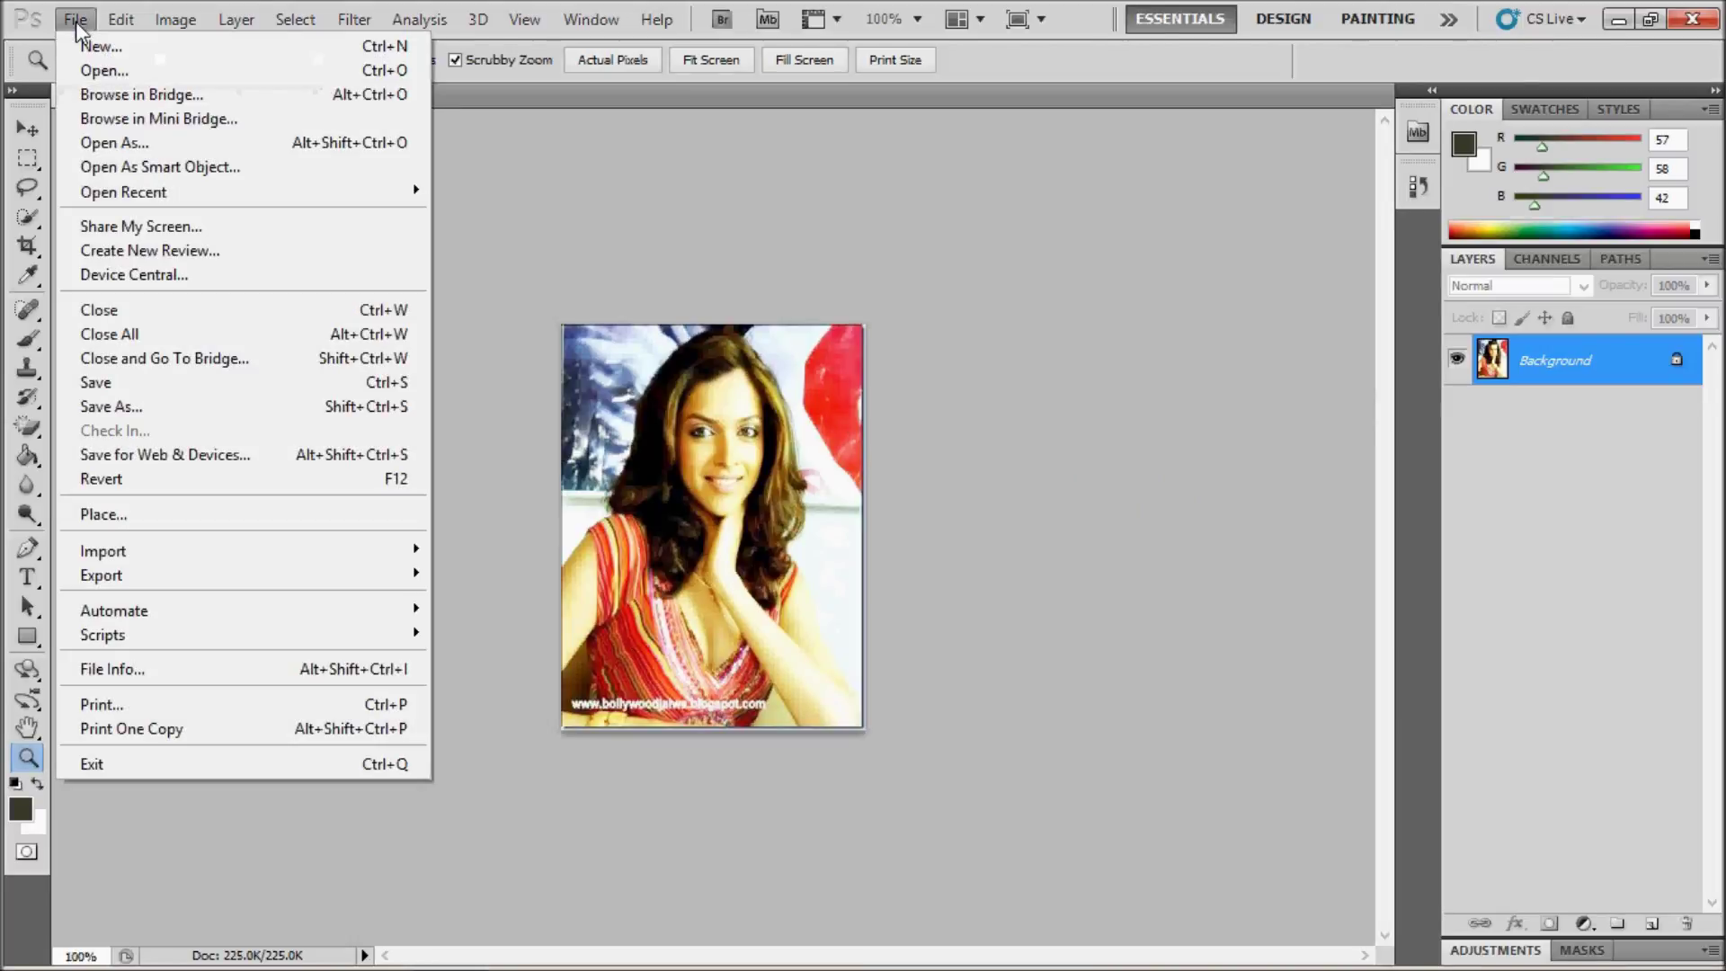